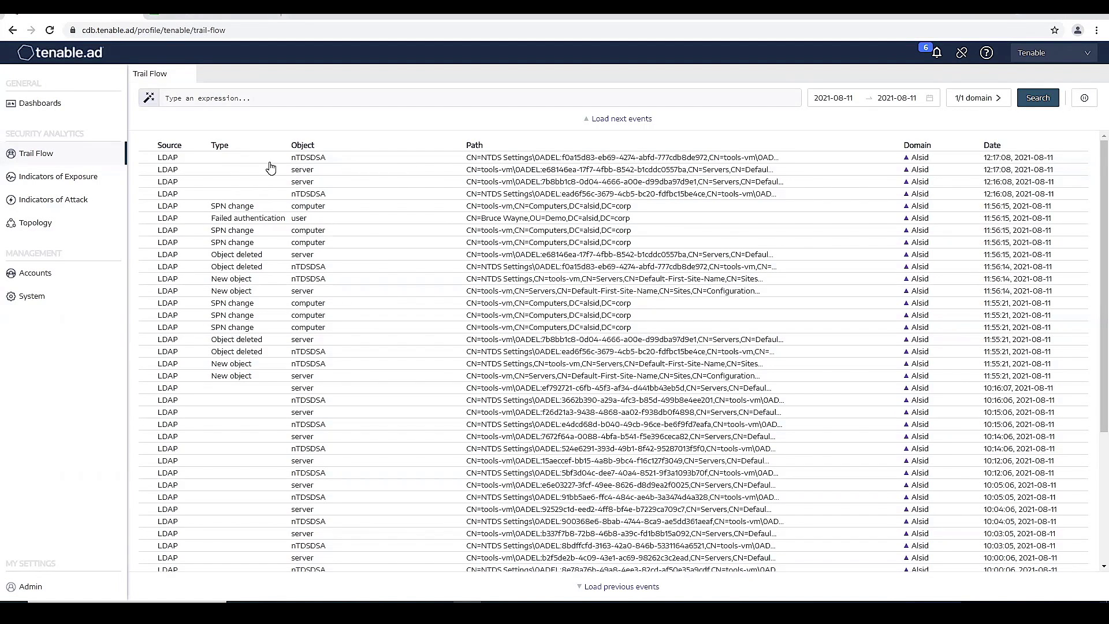
Step: After checking a Trail Flow event, create a GPO named 'Demo Script' in alsid.corp's Group Policy Objects
click(522, 291)
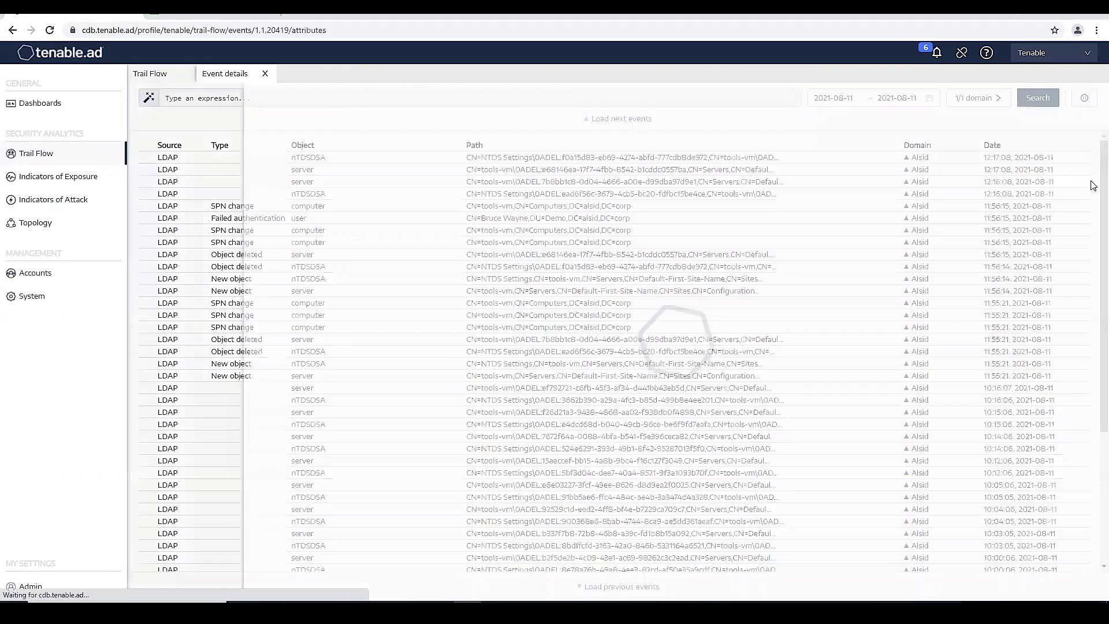
click(266, 76)
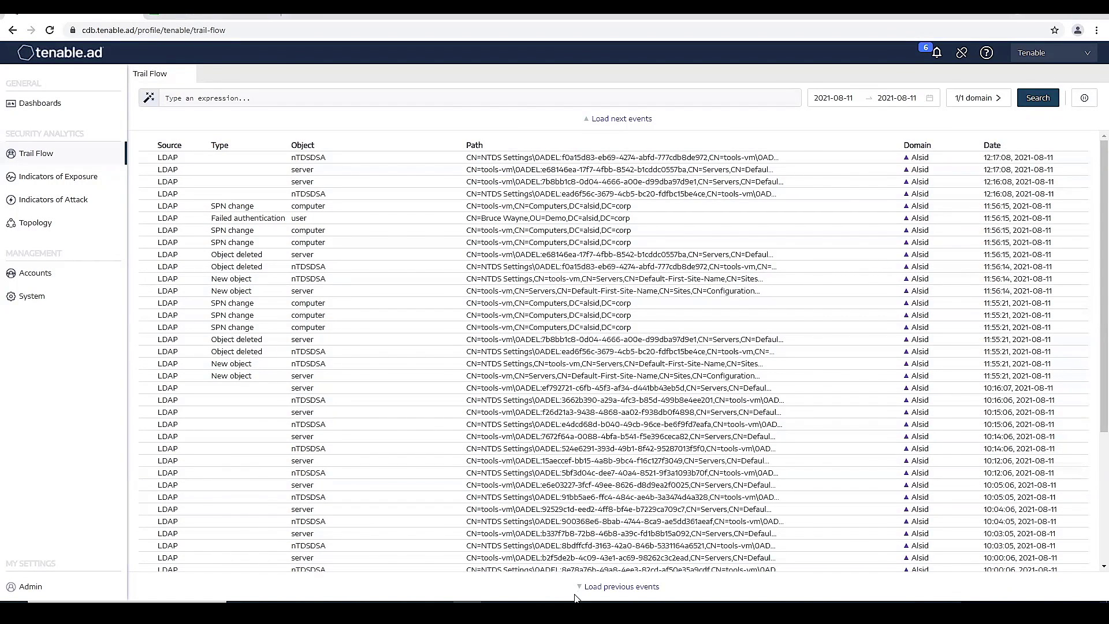
mouse_move(524, 614)
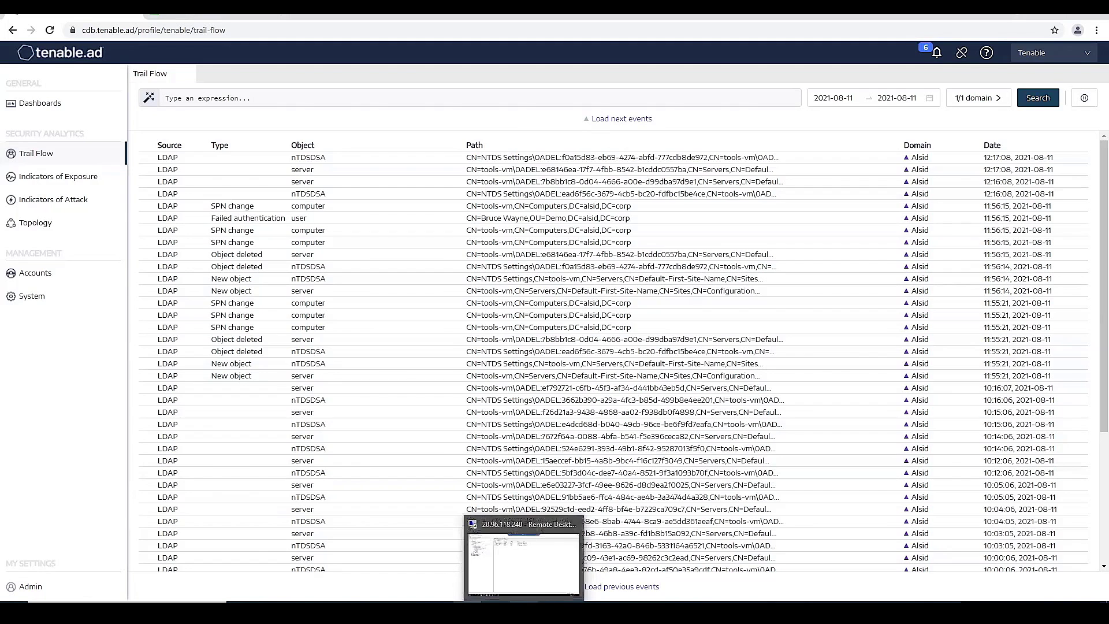
click(511, 530)
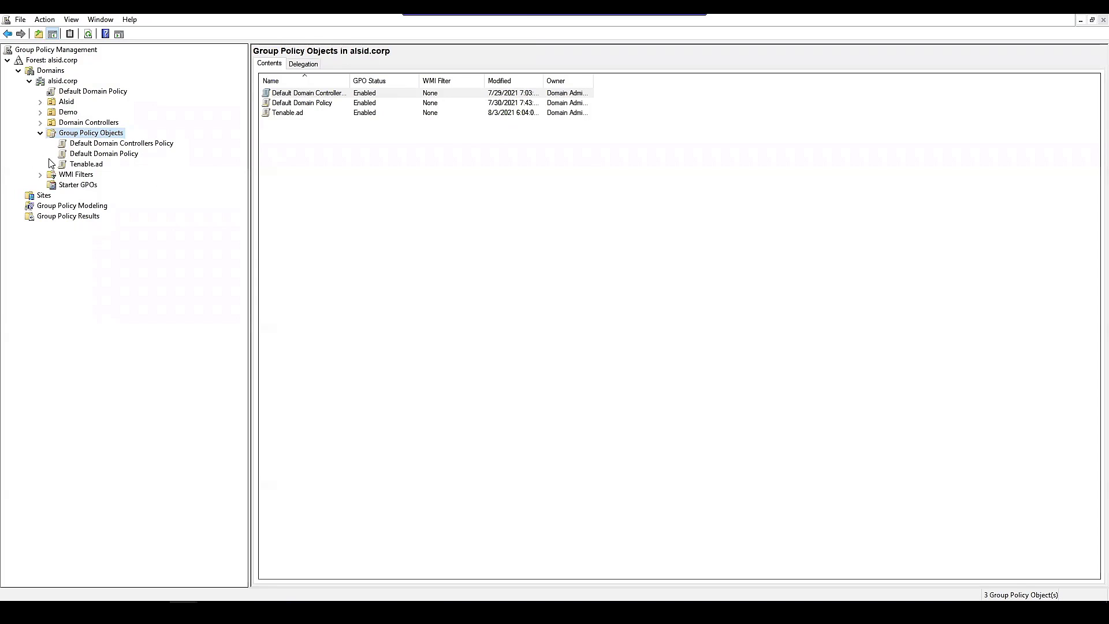
right_click(113, 134)
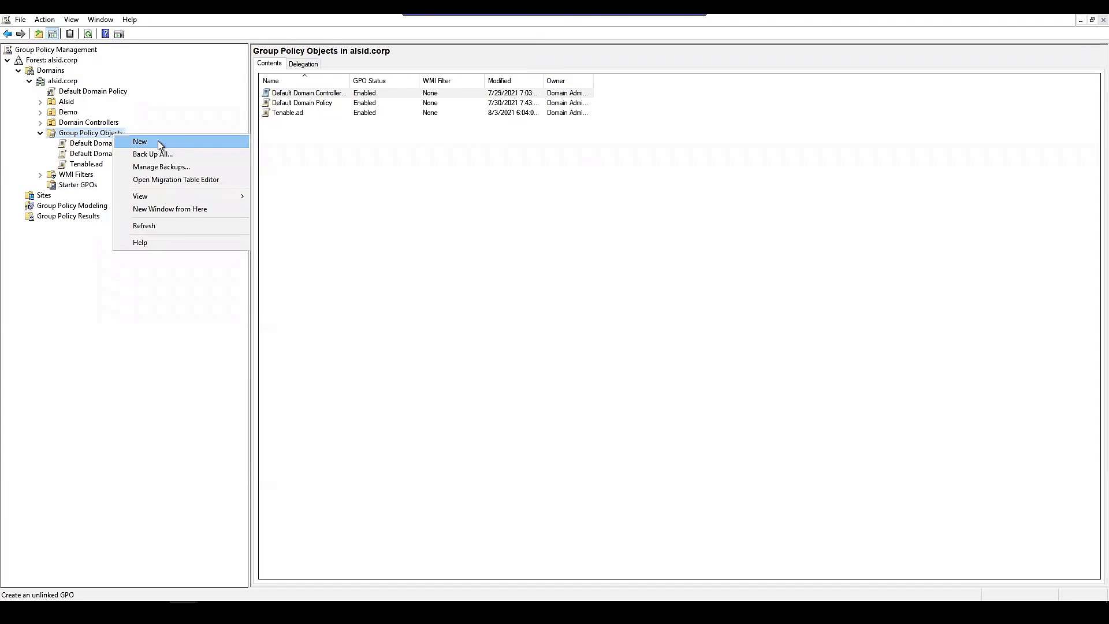
click(160, 140)
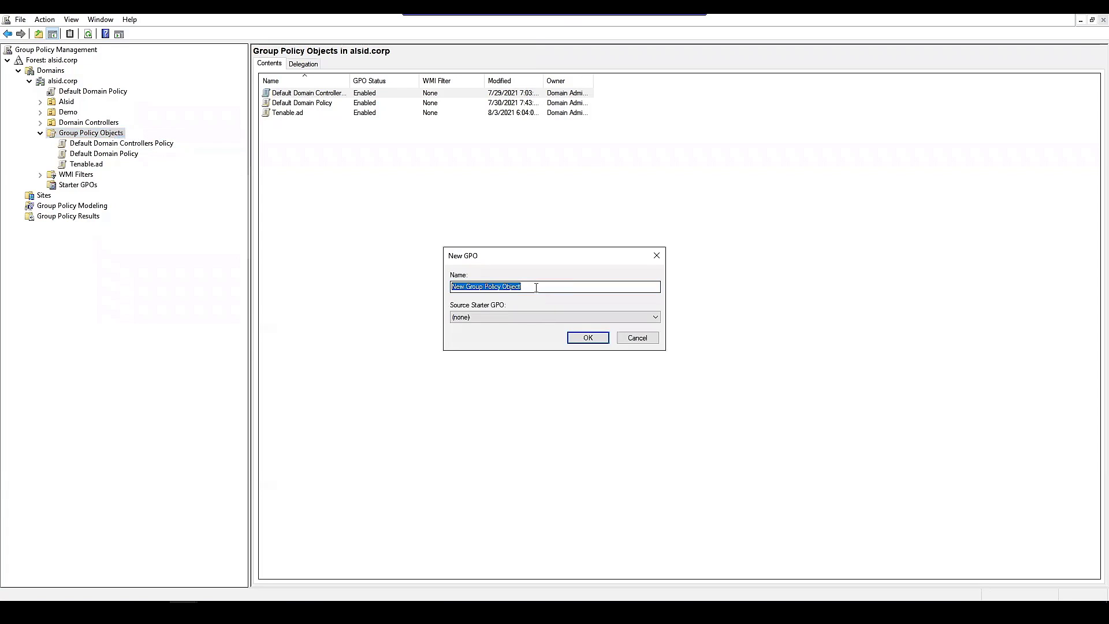
text(Demo )
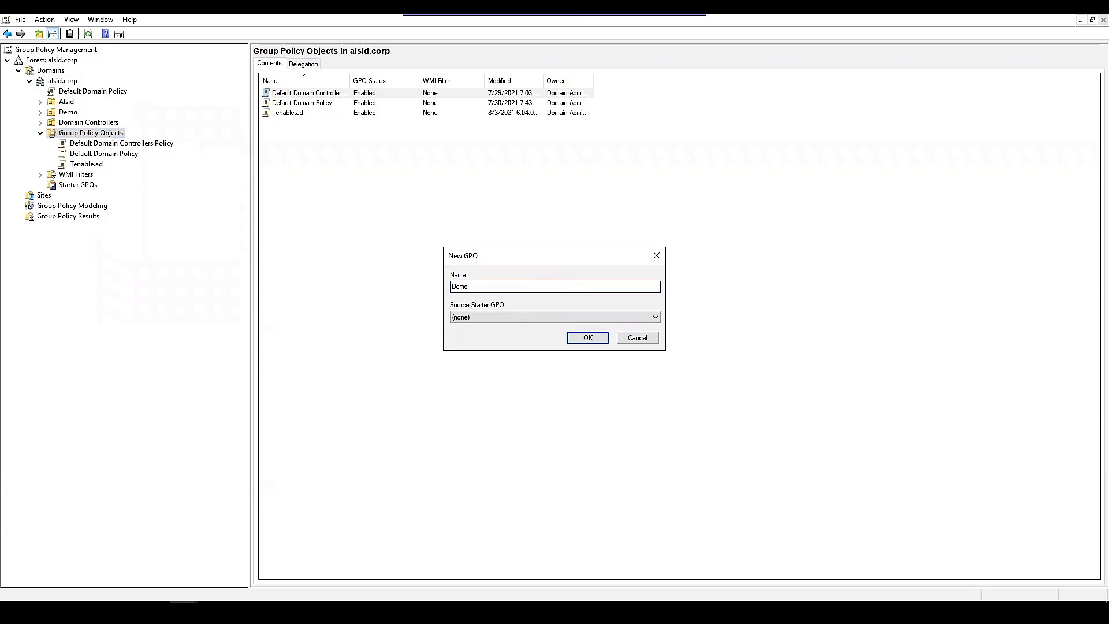
text(Script)
click(587, 337)
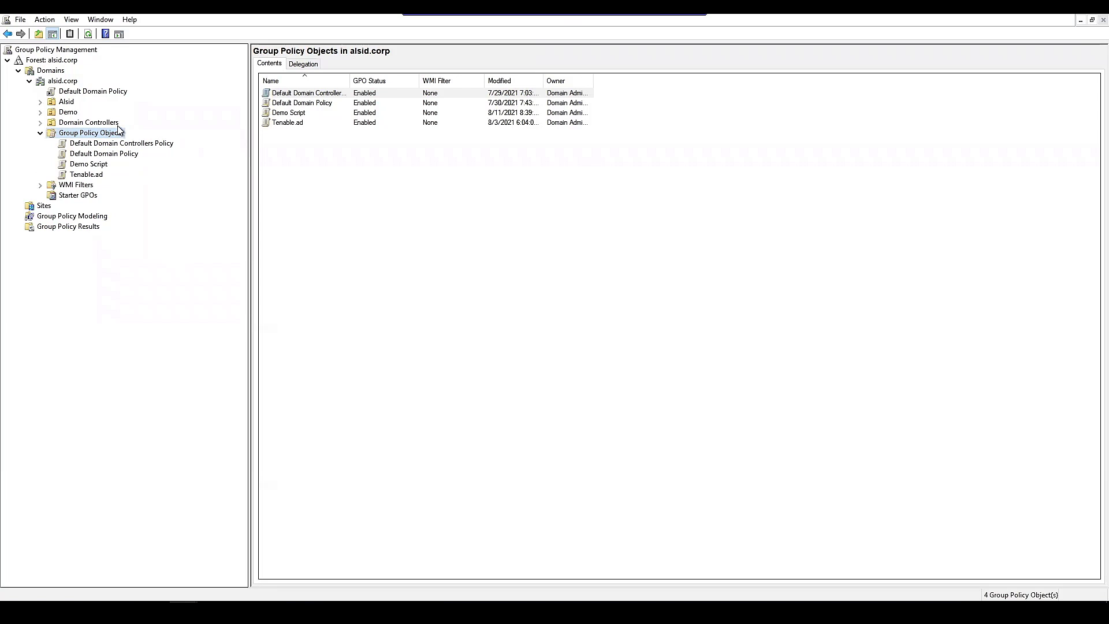
right_click(98, 167)
Step: Edit Demo Script and navigate to Computer Configuration > Policies > Windows Settings > Scripts (Startup/Shutdown)
click(164, 173)
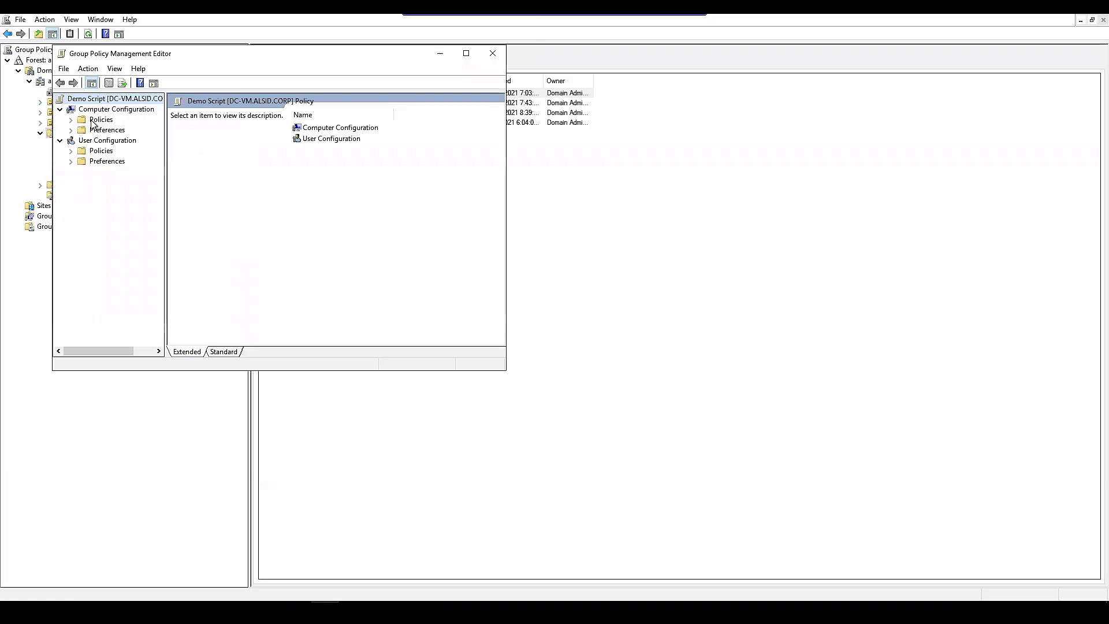
double_click(97, 119)
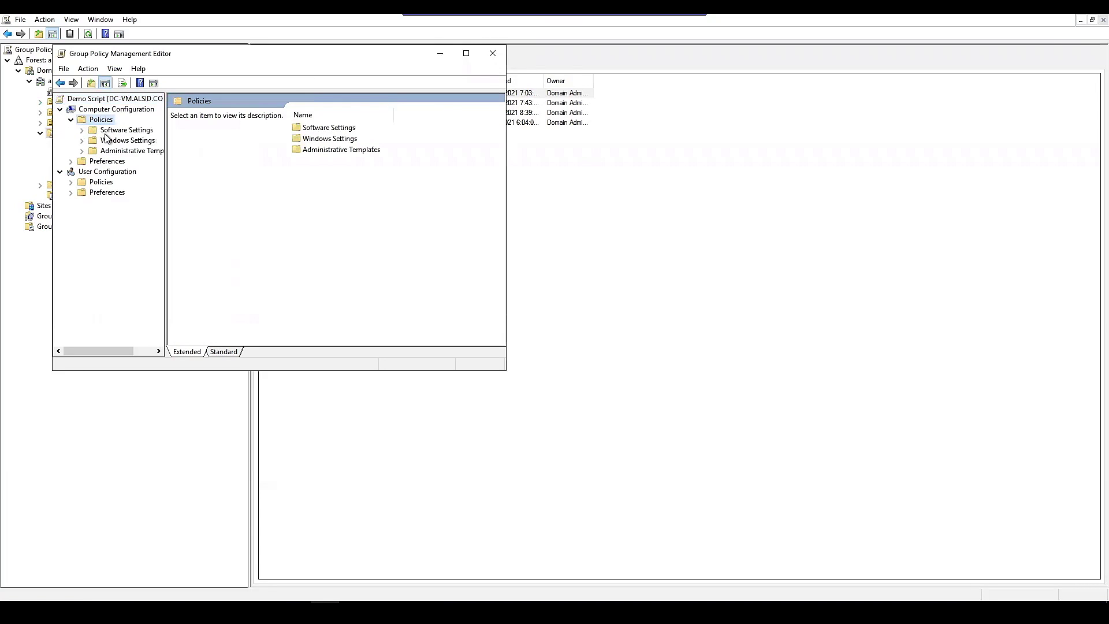
click(109, 141)
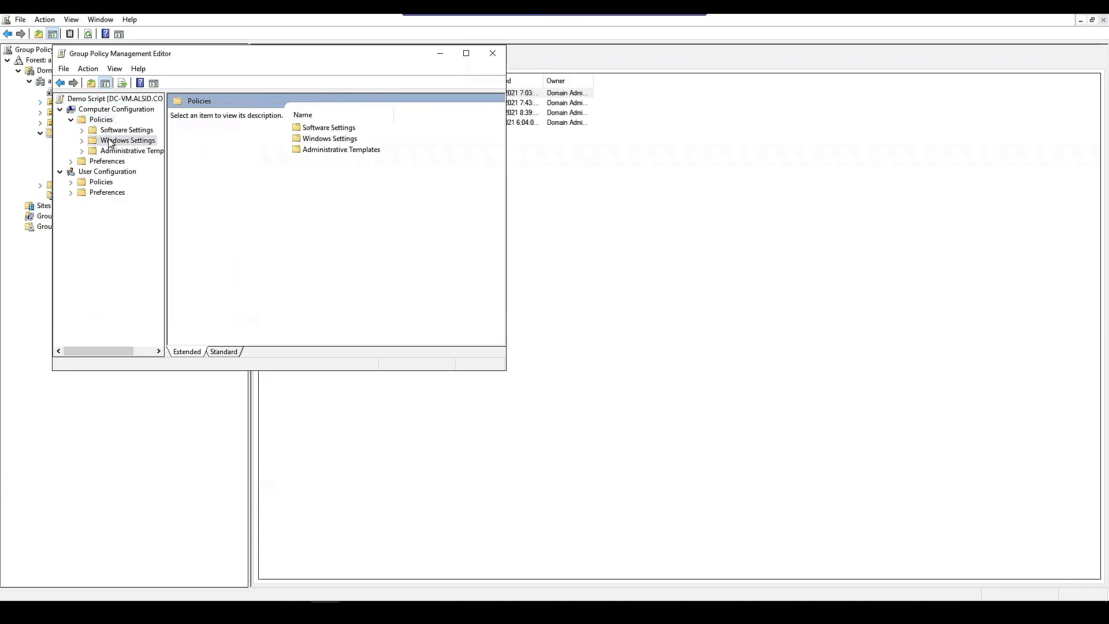
double_click(109, 142)
click(133, 166)
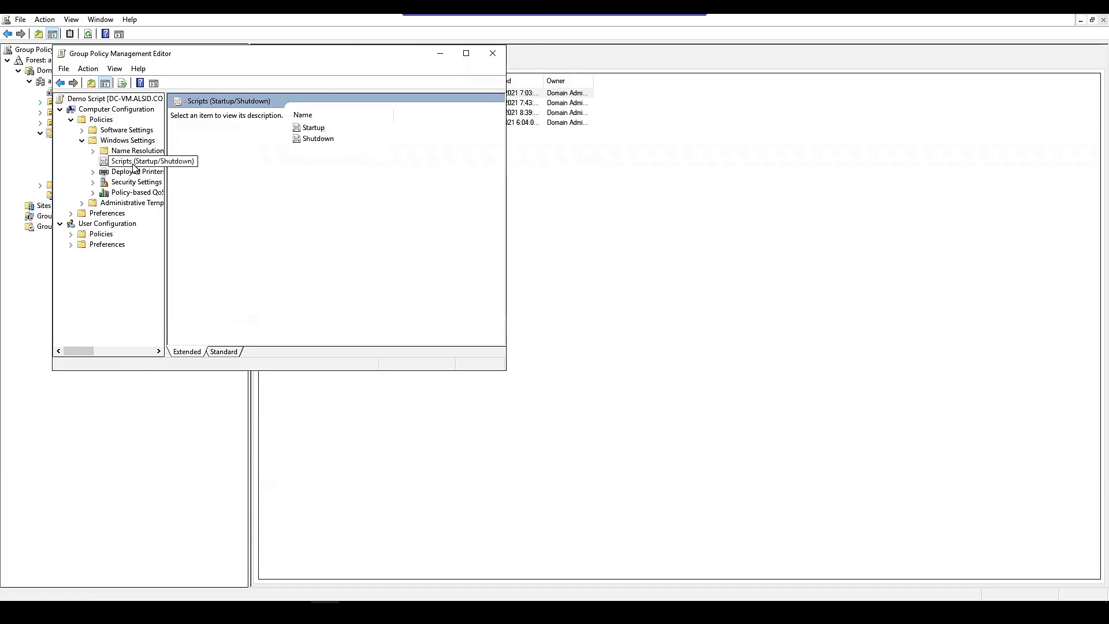
Step: Open Startup Properties, add a new script, and begin entering its name 'ownyo'
double_click(319, 128)
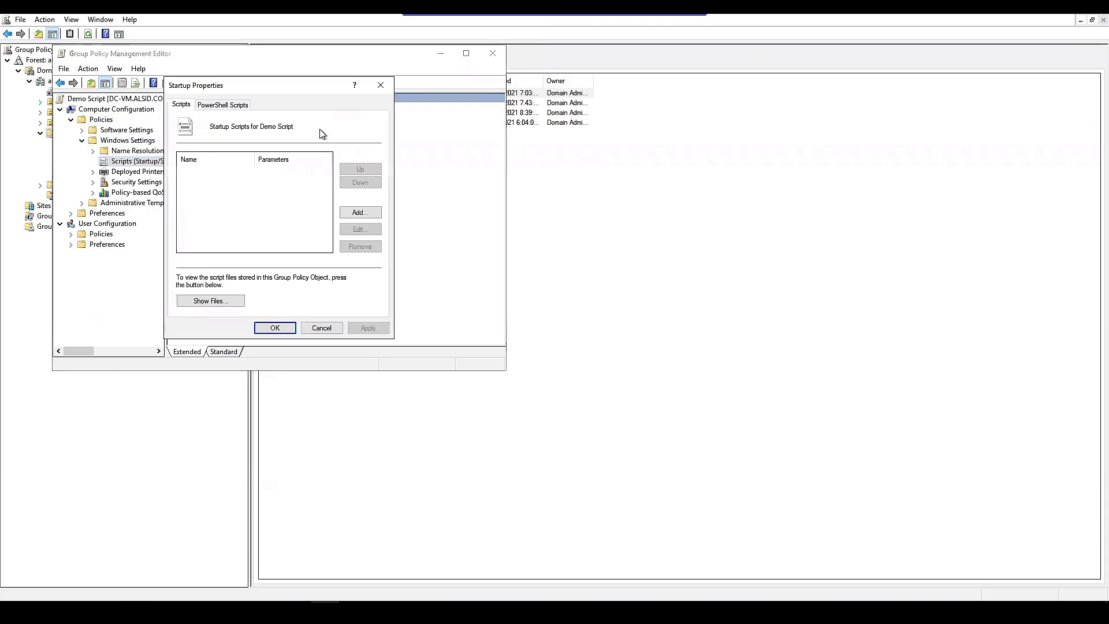
click(360, 212)
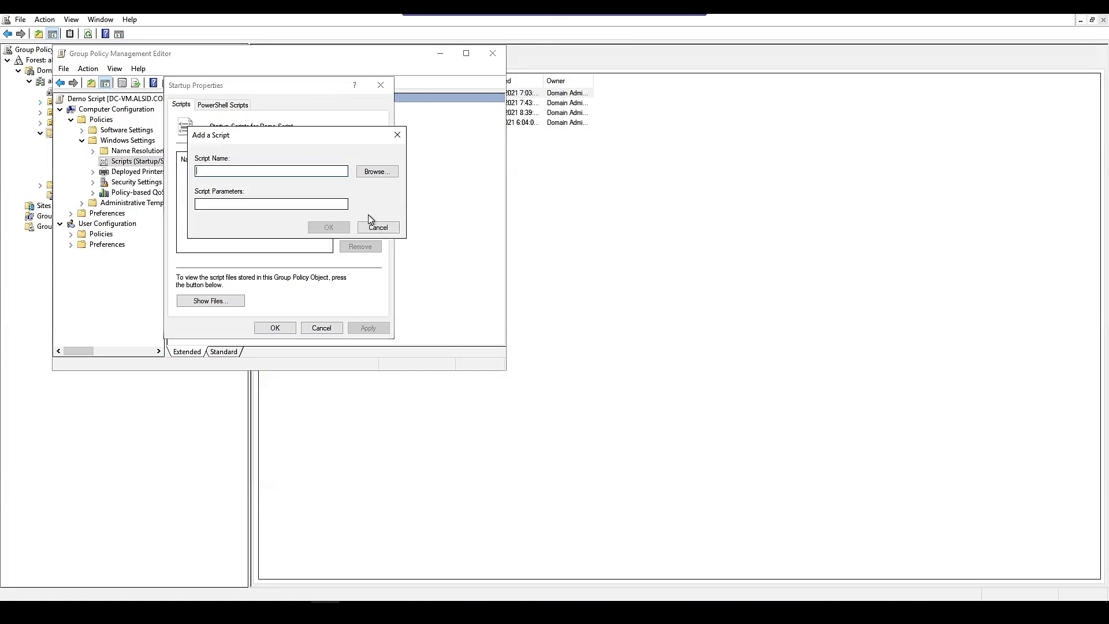
text(own)
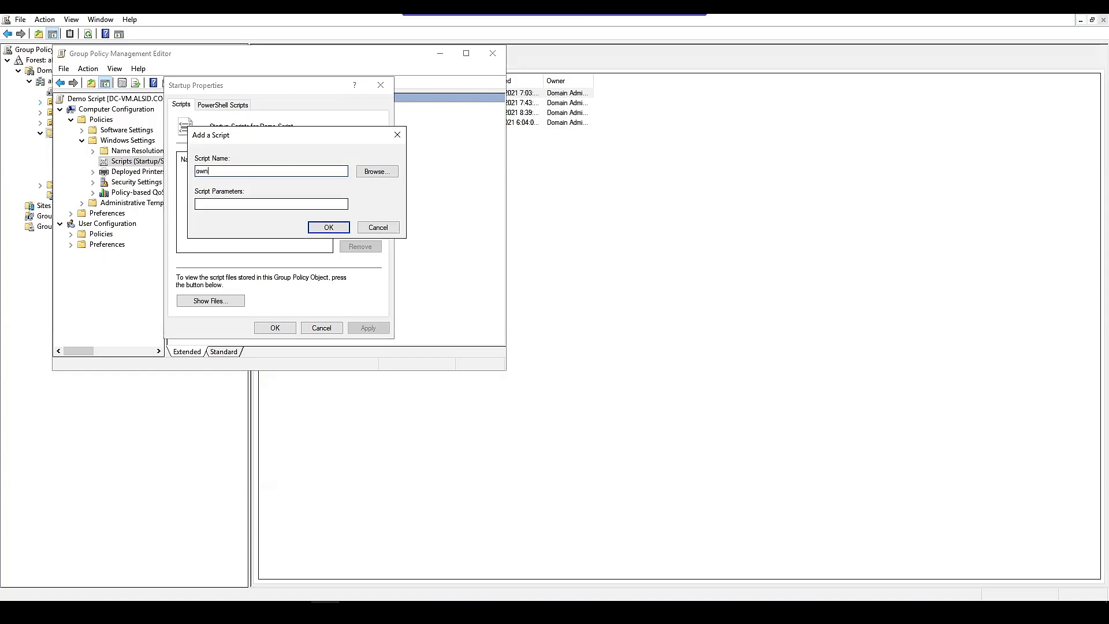
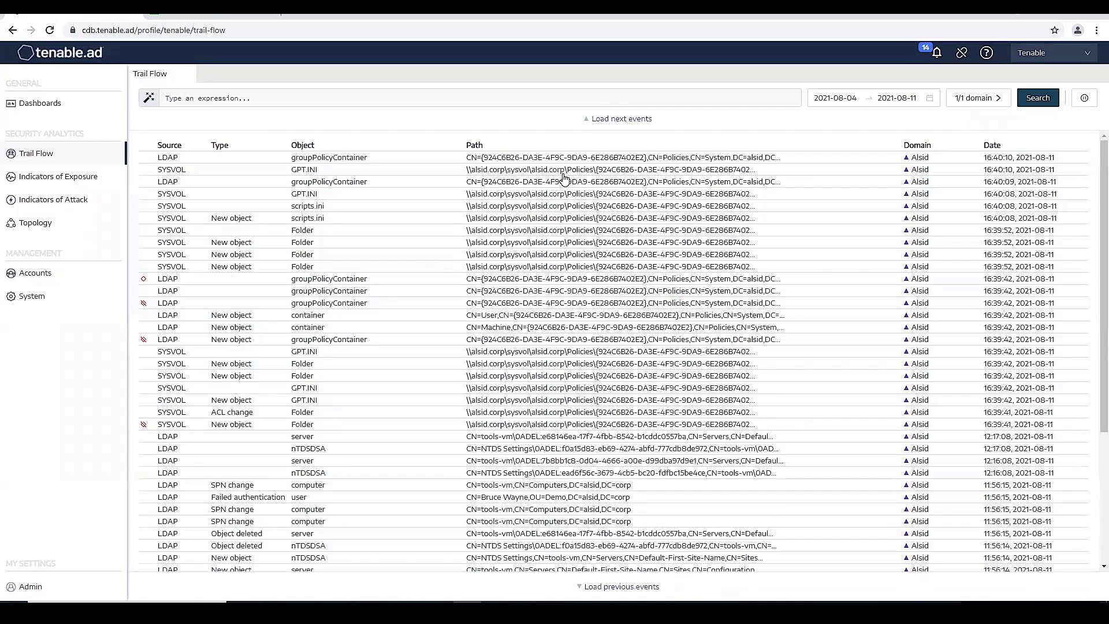
Step: Inspect the details of the sysvol folder creation and scripts.ini creation events
click(315, 267)
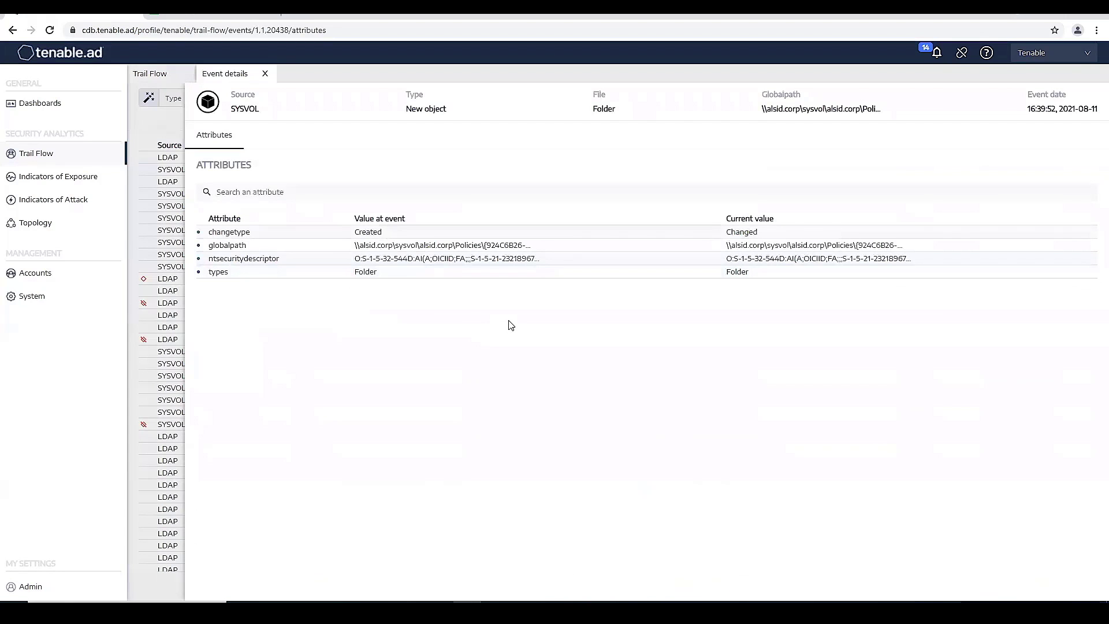
click(265, 73)
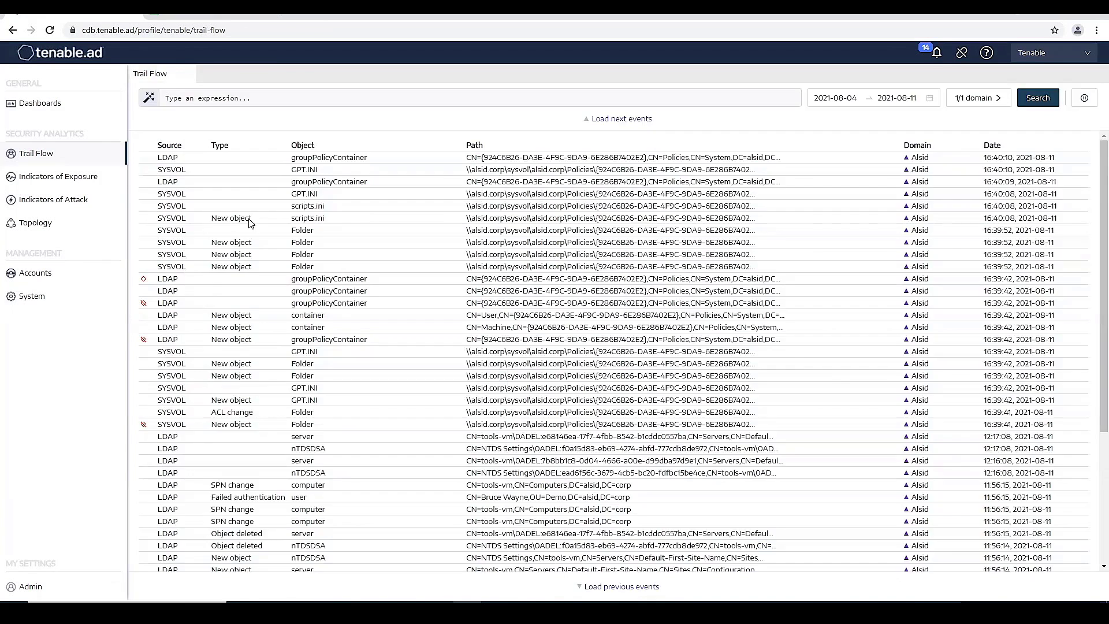
click(252, 224)
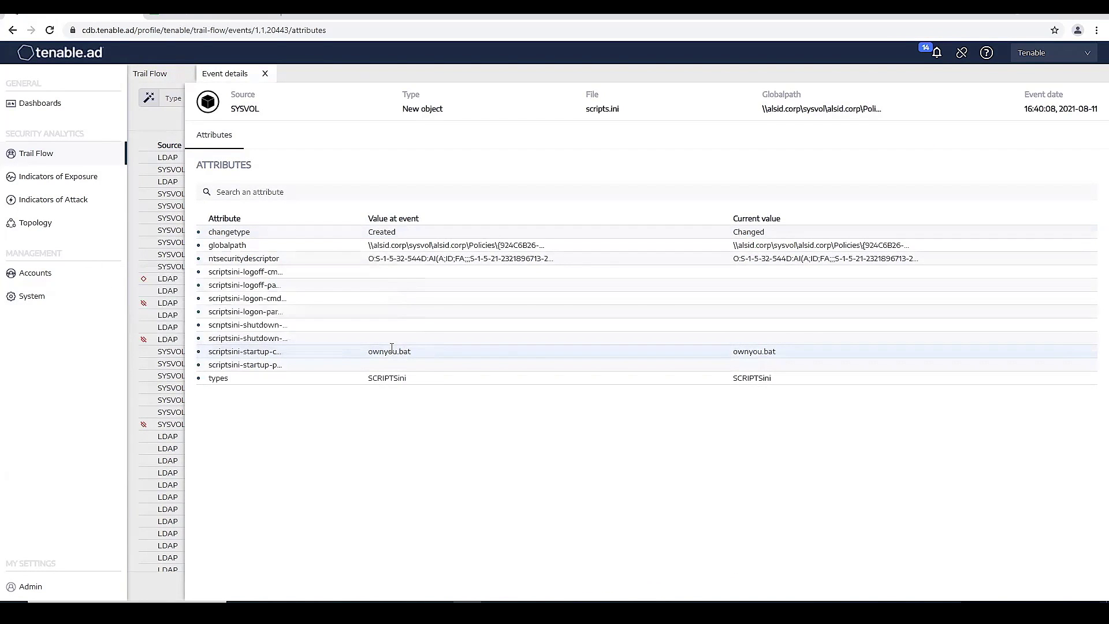
click(264, 75)
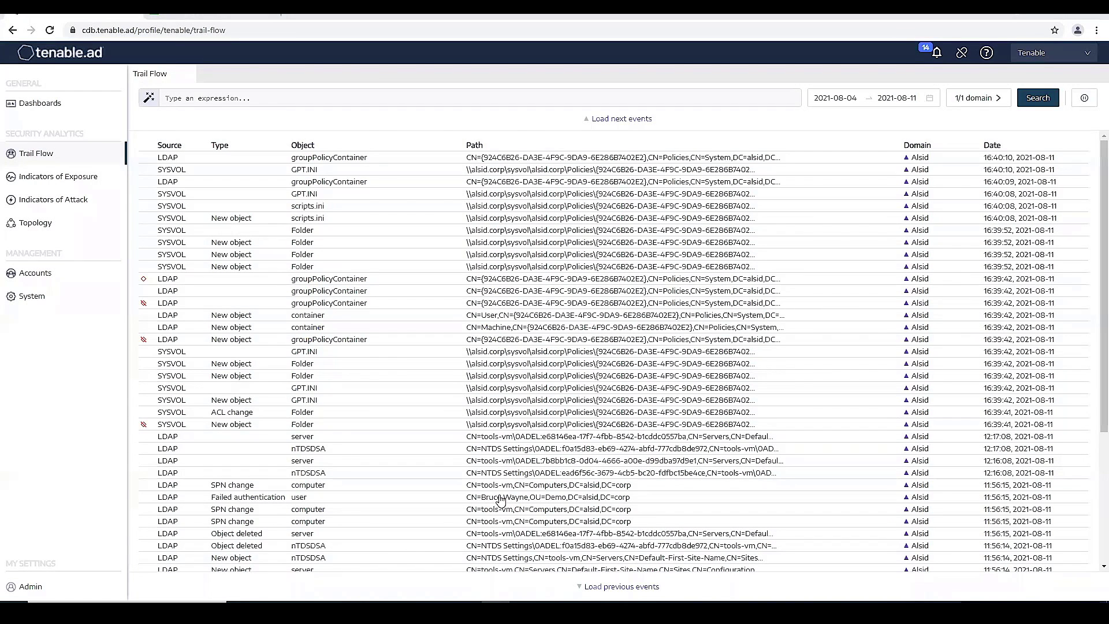
Step: Filter Trail Flow with globalpath:"sysvol" AND types:"Scriptsini" to show seven scripts.ini events
click(250, 97)
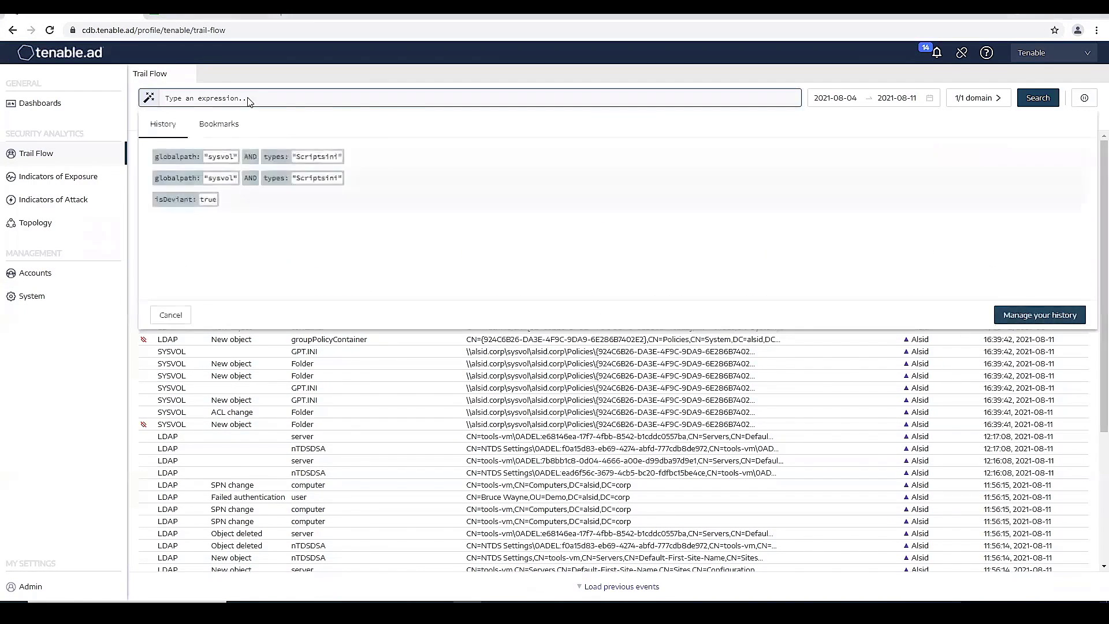
right_click(250, 97)
click(291, 191)
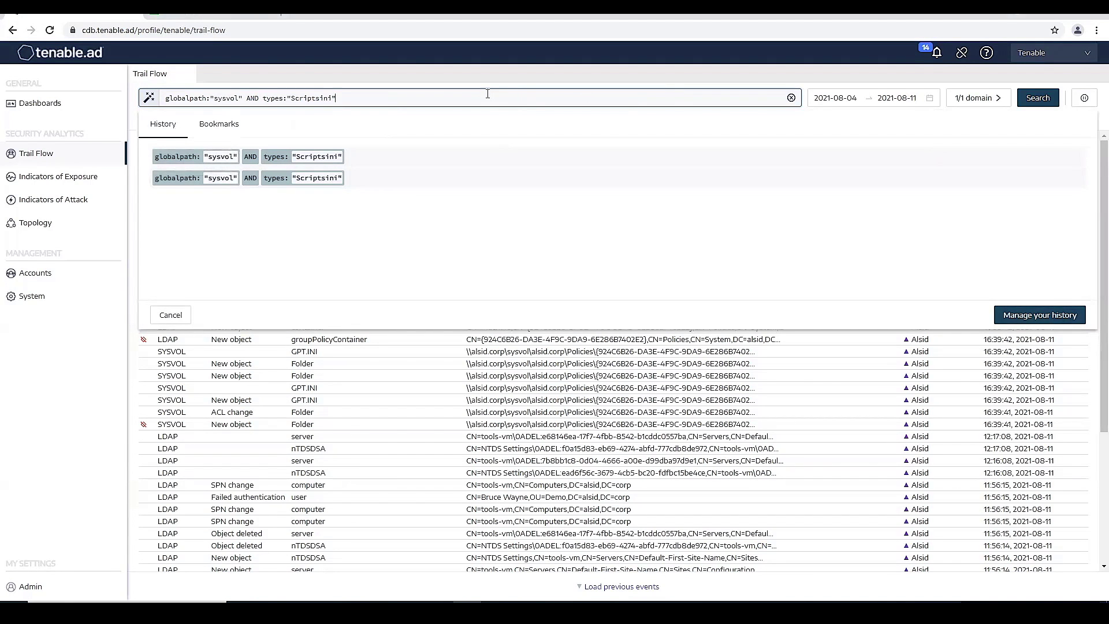
key(Return)
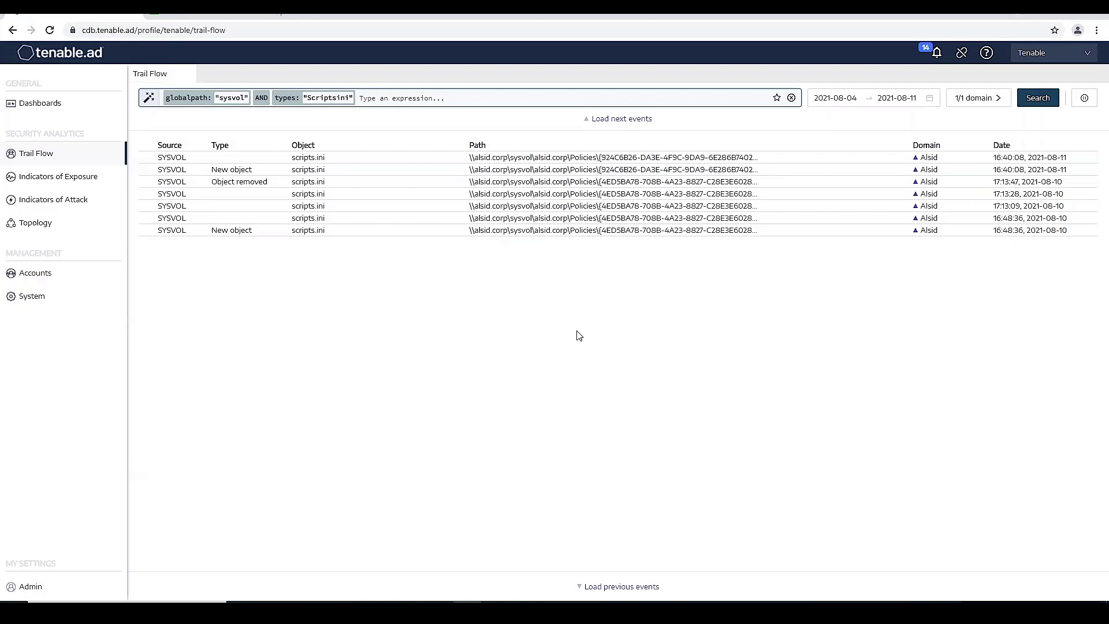
click(42, 302)
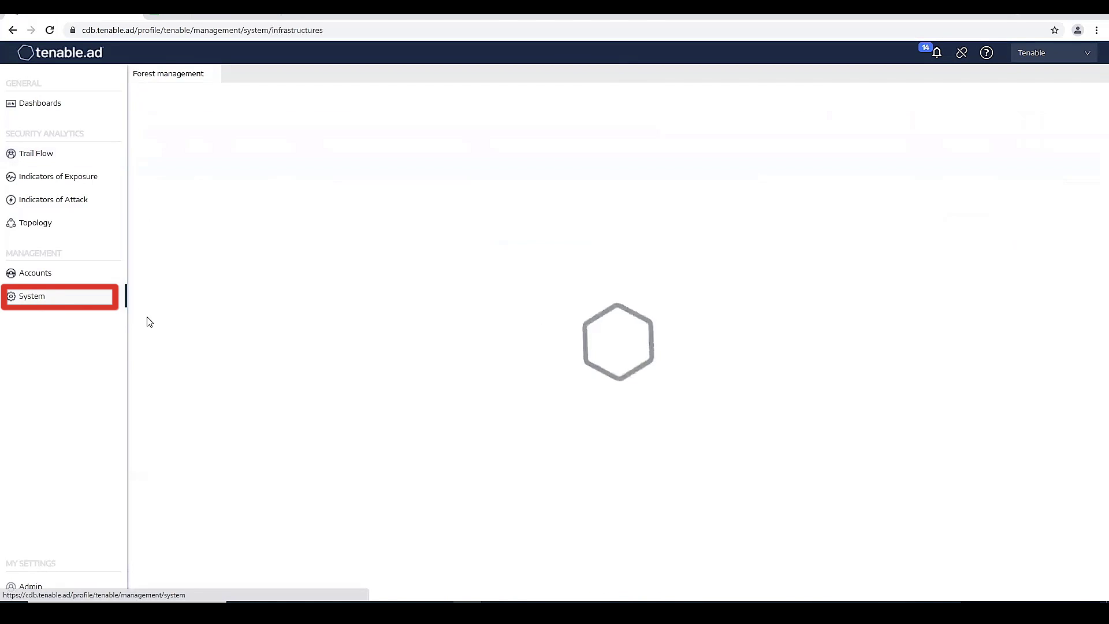
Step: Open the System Configuration SYSLOG page with two TCP alerts to 10.0.2.102 and start a new alert
click(360, 102)
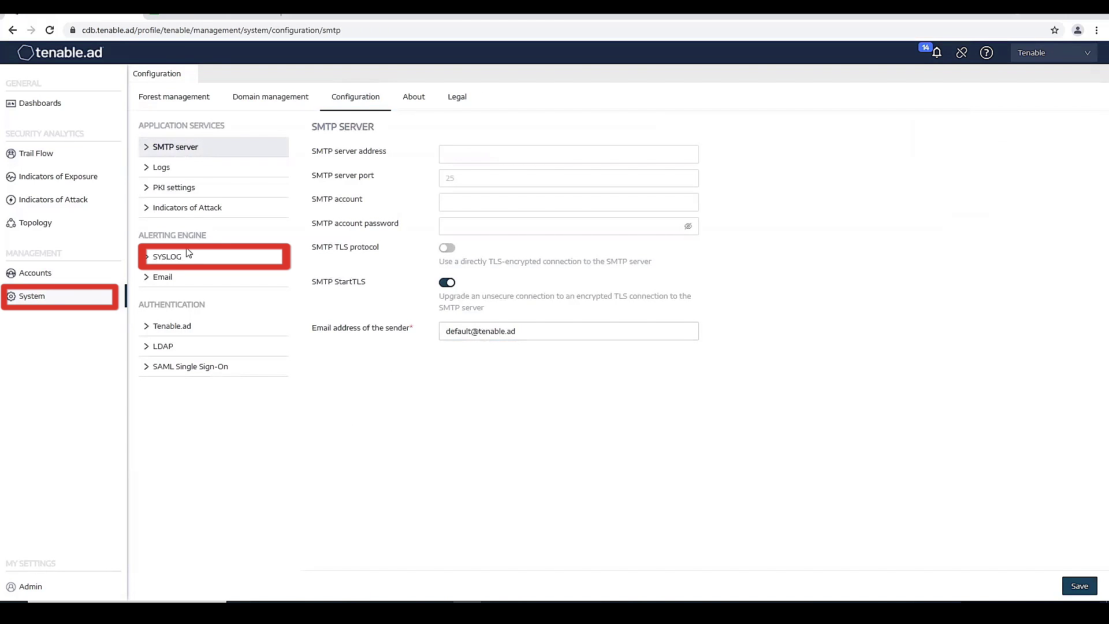
click(200, 263)
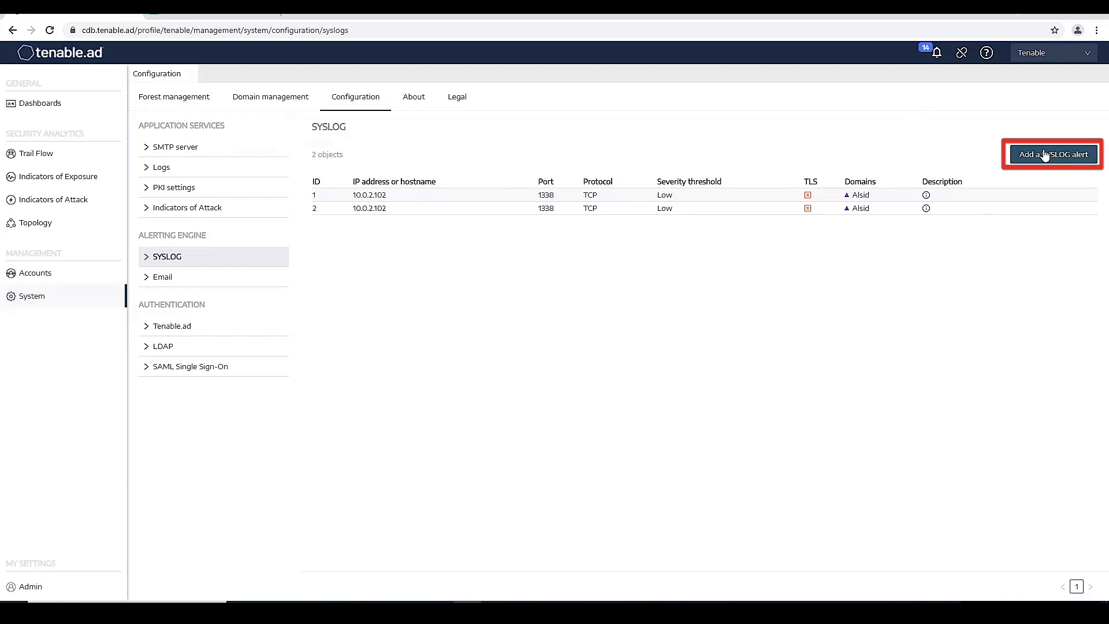
click(1051, 157)
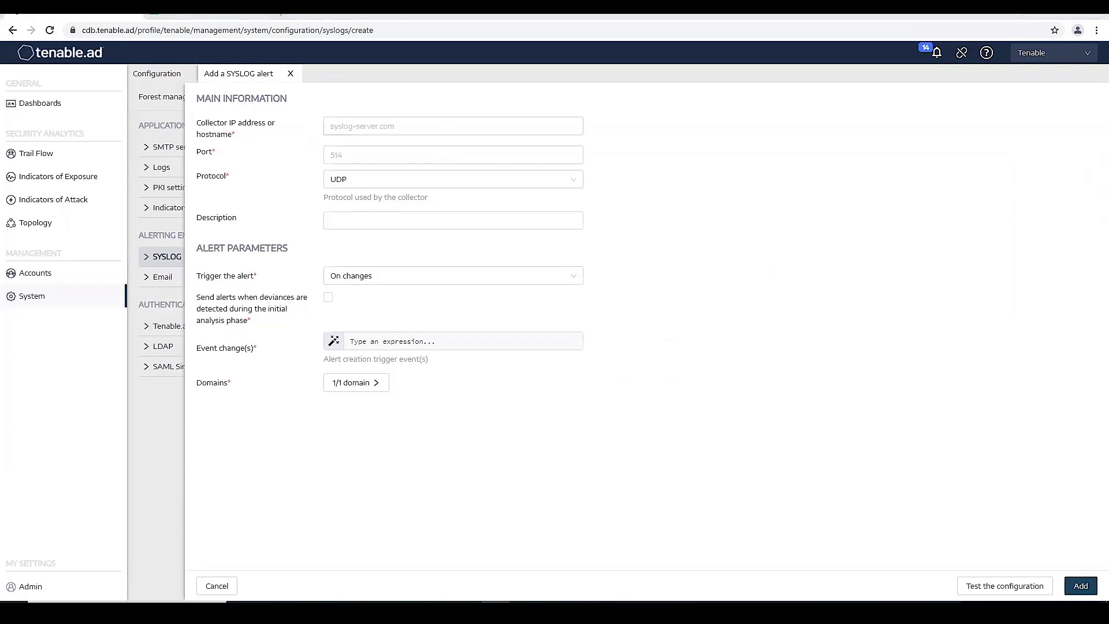
Step: Set the alert collector to 10.0.2.102 port 1338 over TCP with TLS disabled
click(408, 128)
right_click(407, 131)
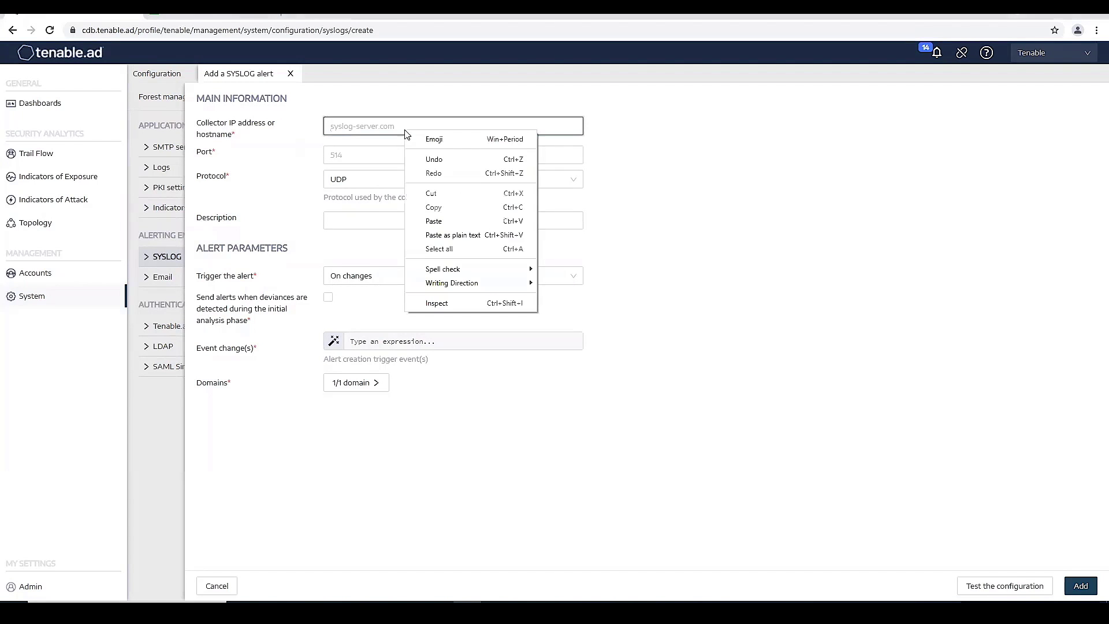
click(434, 221)
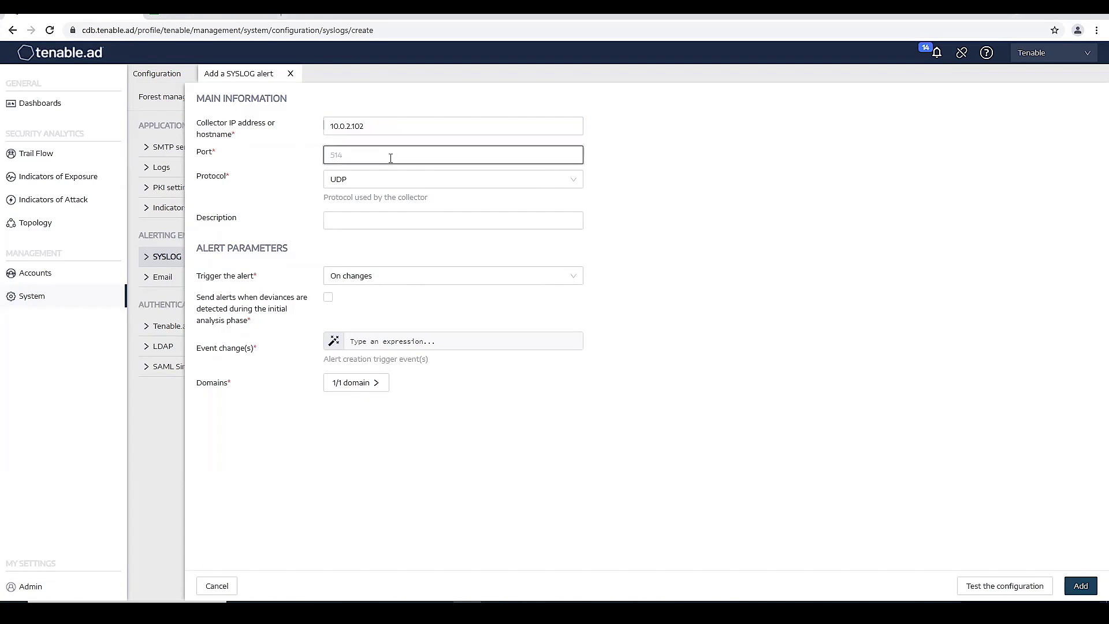
text(1338)
click(415, 181)
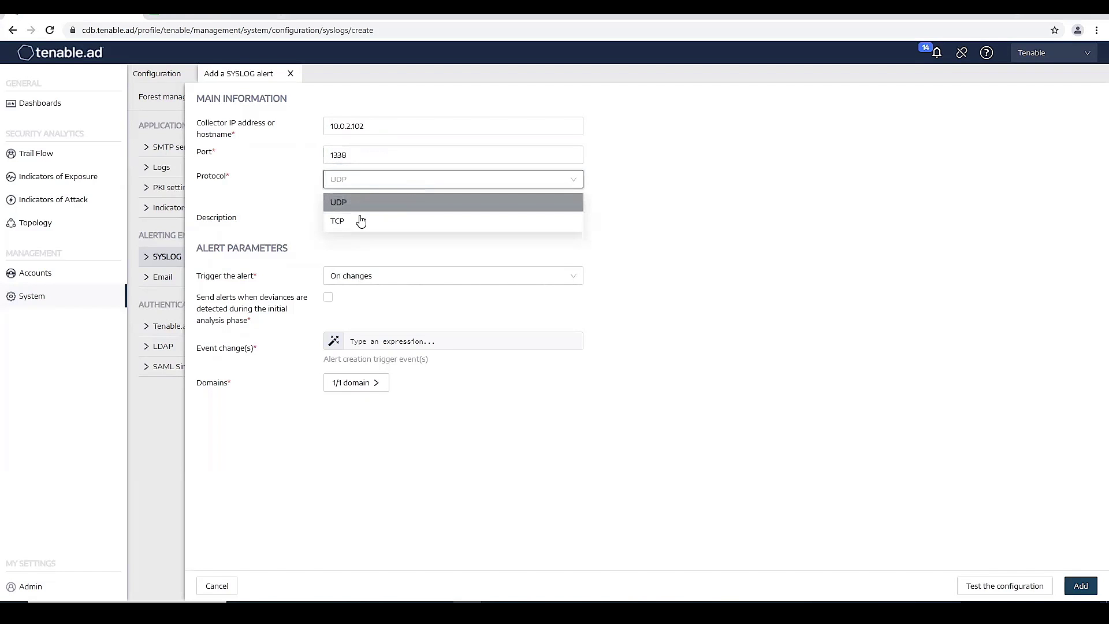
click(356, 223)
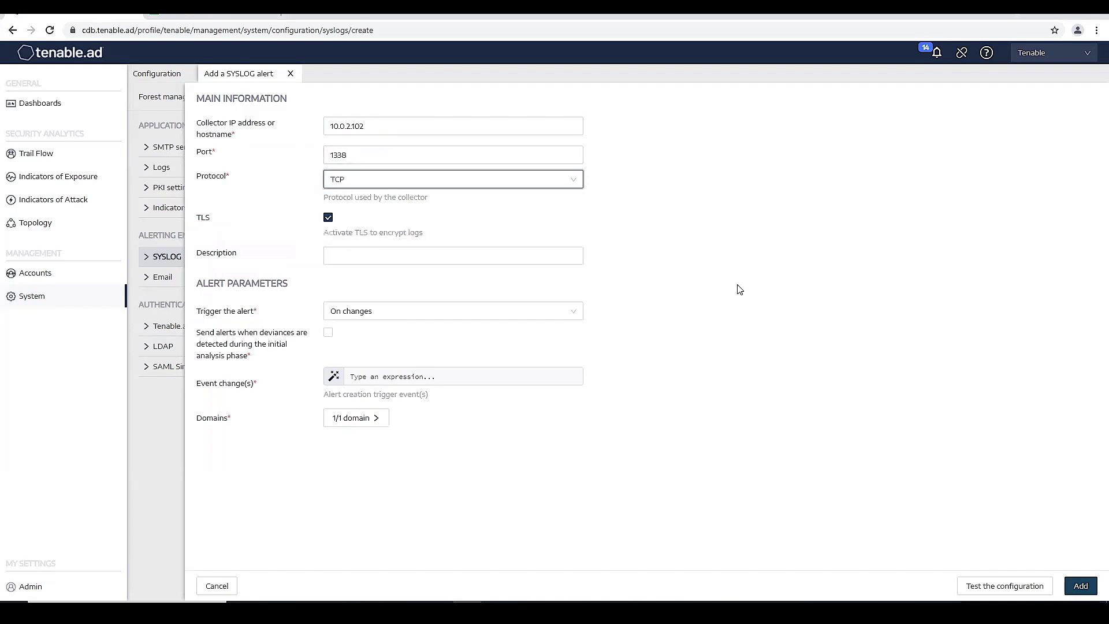
click(328, 218)
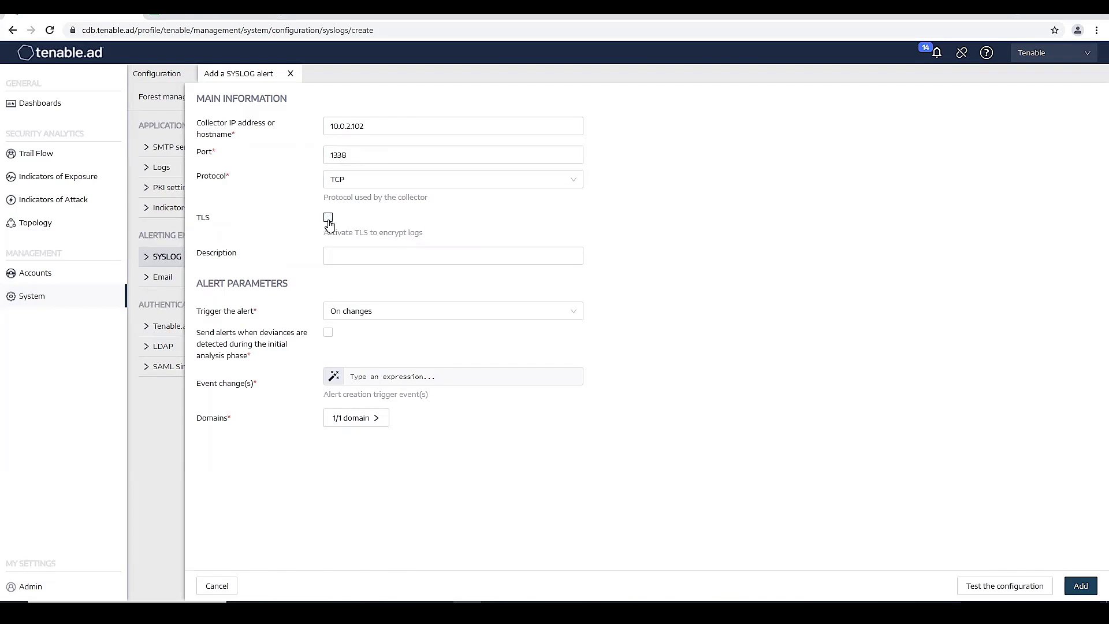
Step: Describe the alert as Group Policy With Scripts, filter on sysvol Scripts.ini changes, and save it
click(368, 250)
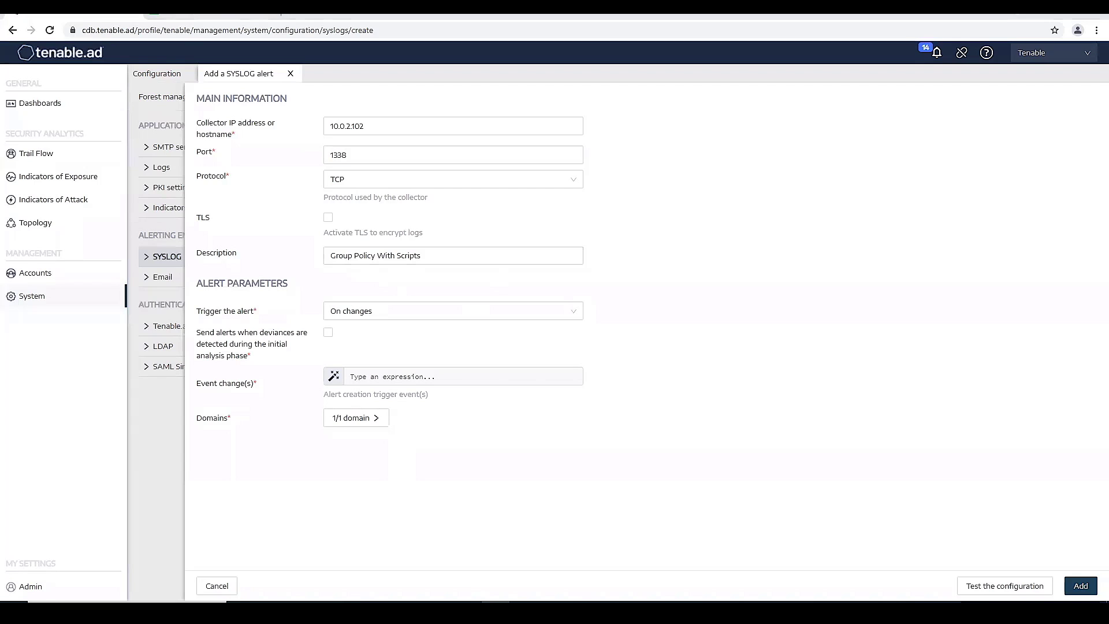
click(405, 375)
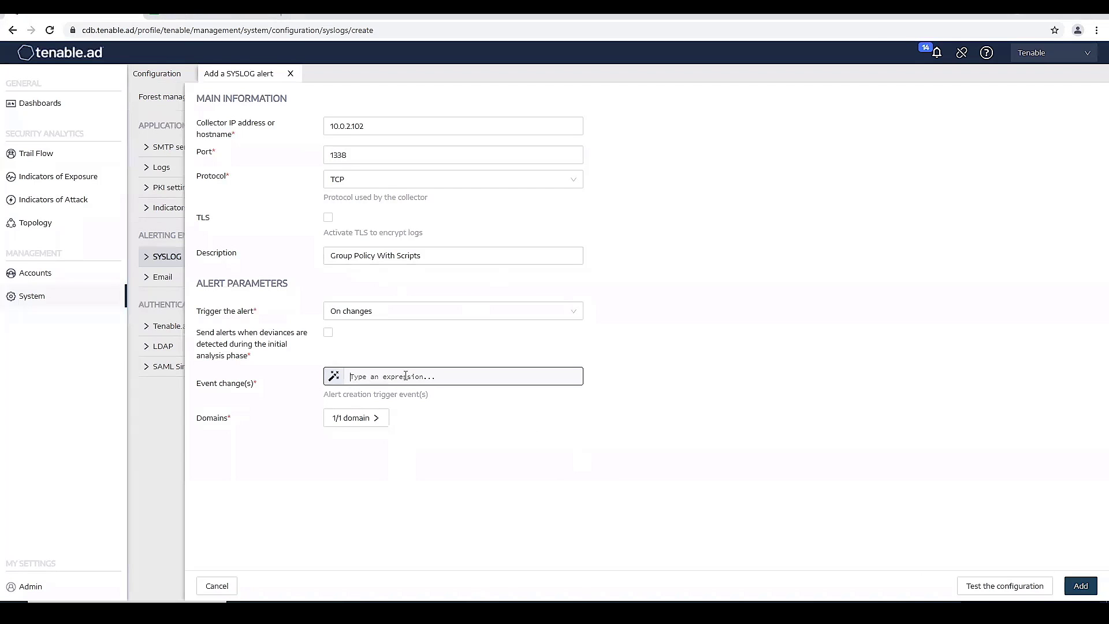
right_click(405, 375)
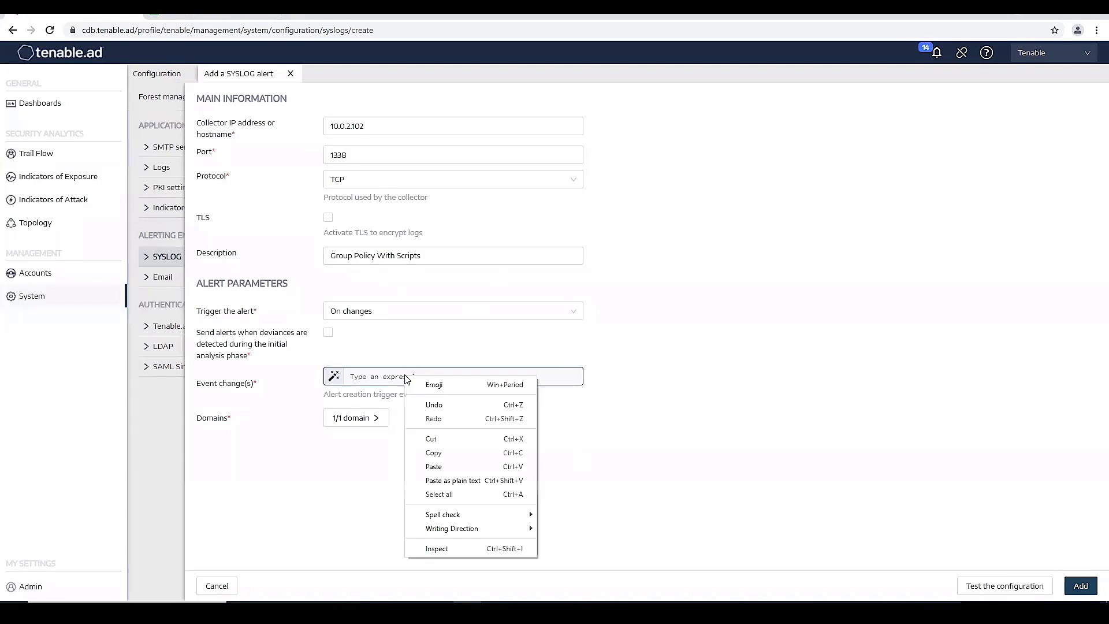
click(448, 467)
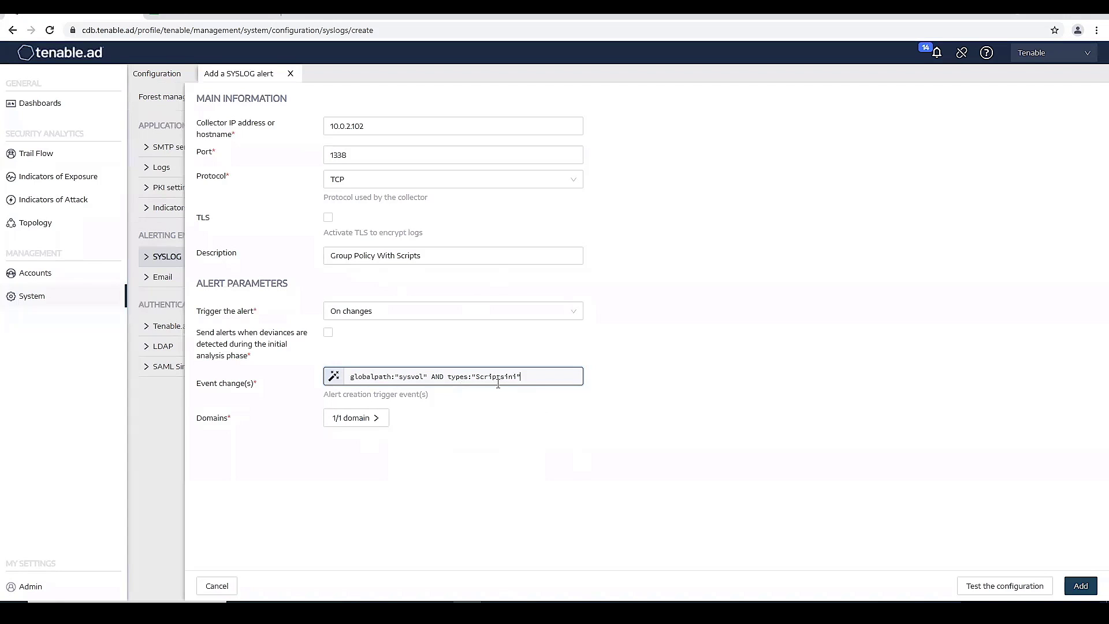
click(1090, 585)
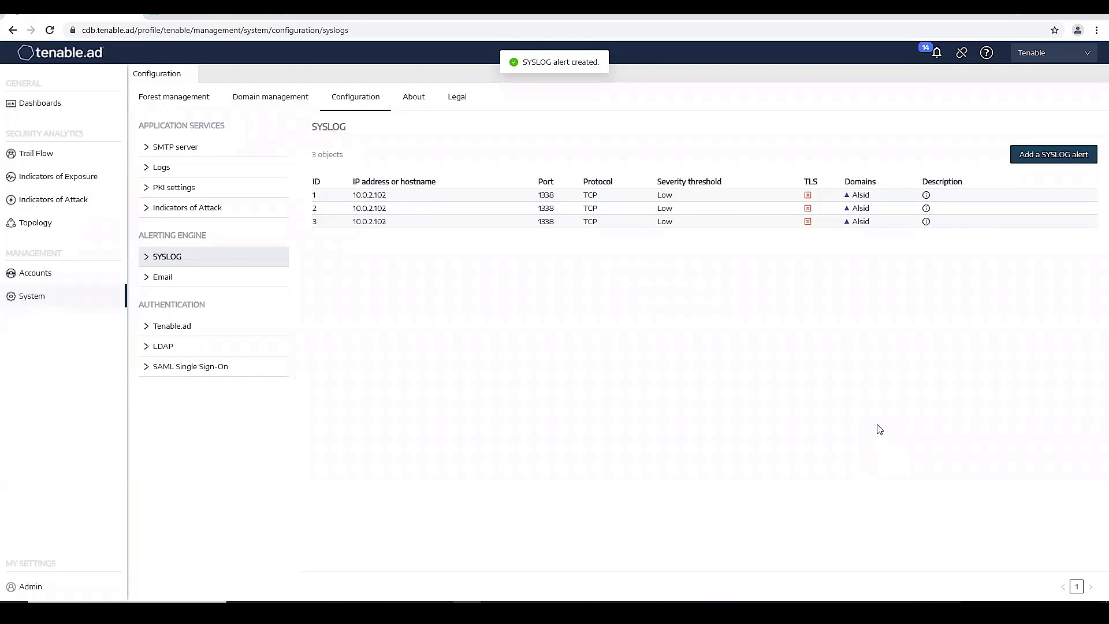
mouse_move(524, 612)
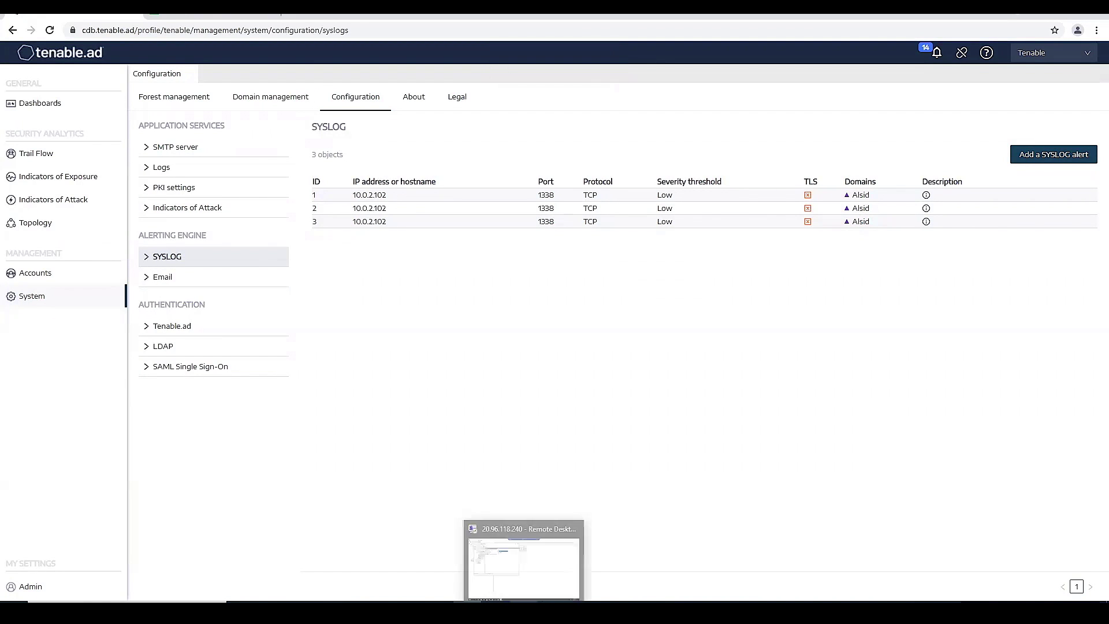
click(531, 534)
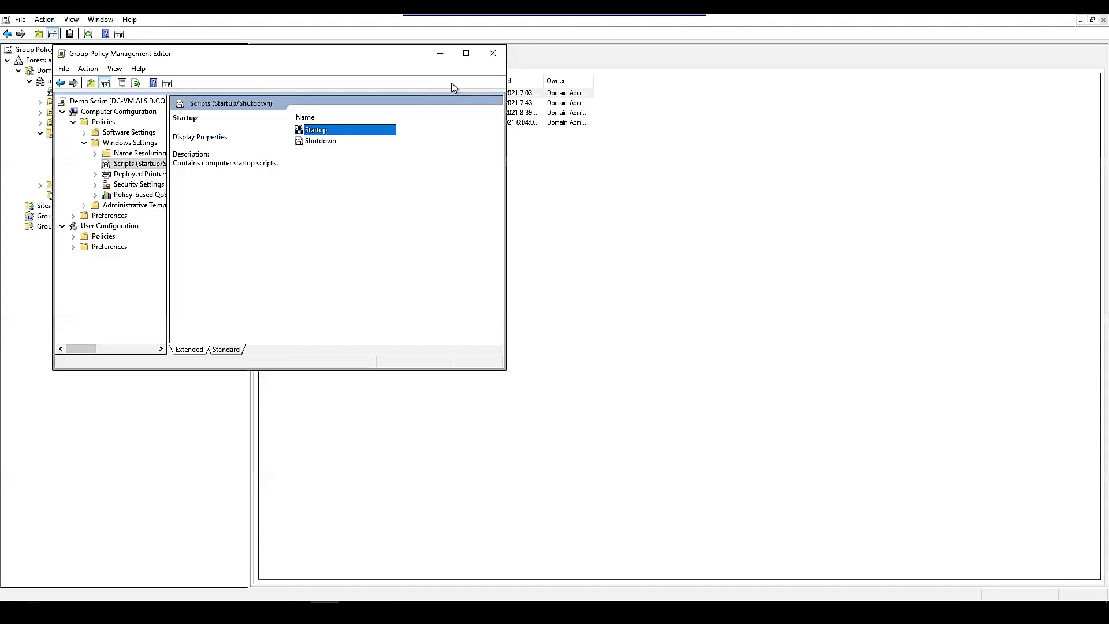
Step: Close the current editor and open the Demo Script GPO for editing
click(494, 54)
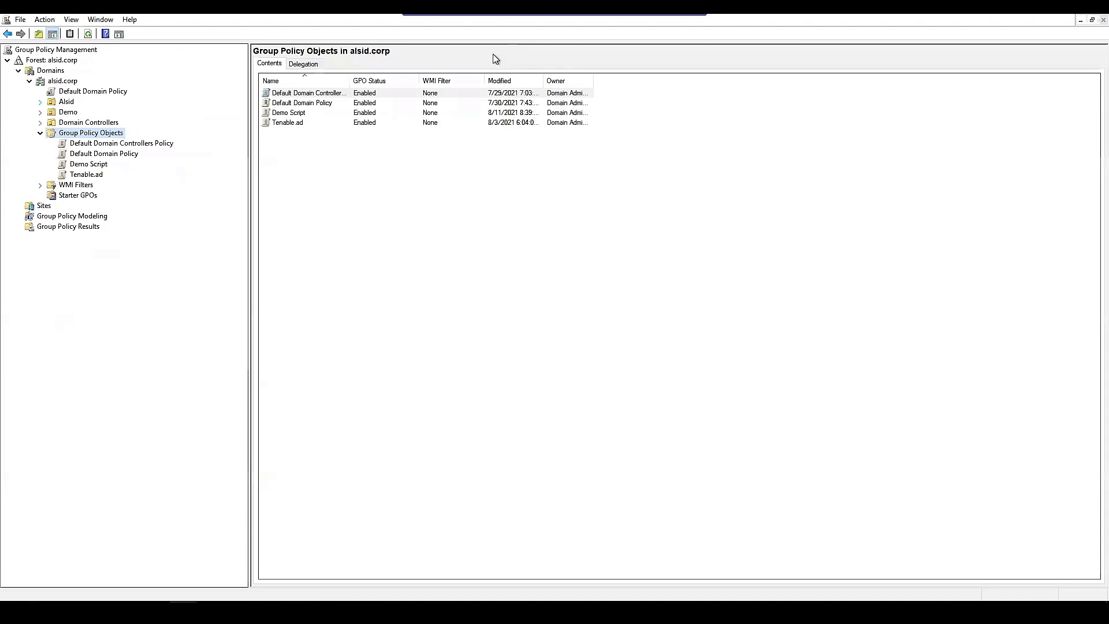
click(92, 164)
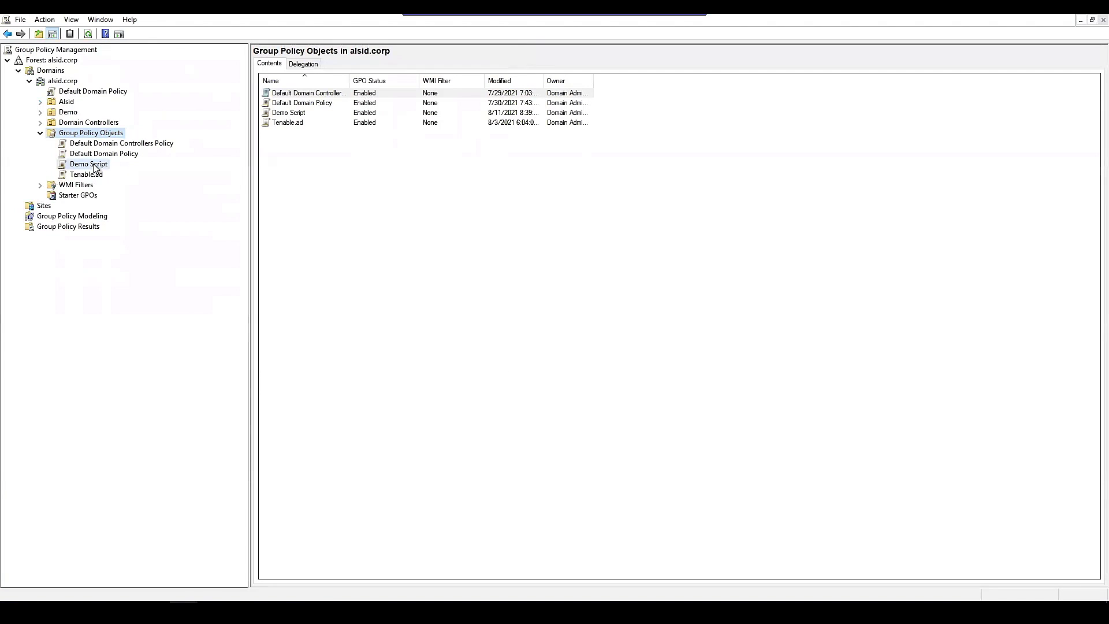
right_click(96, 168)
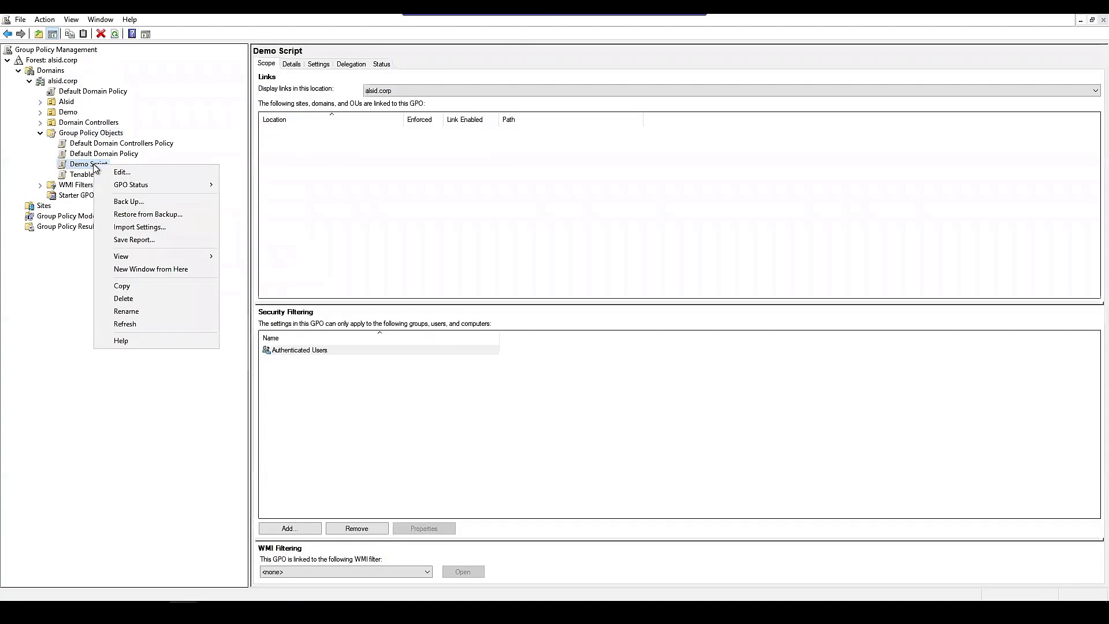
click(128, 176)
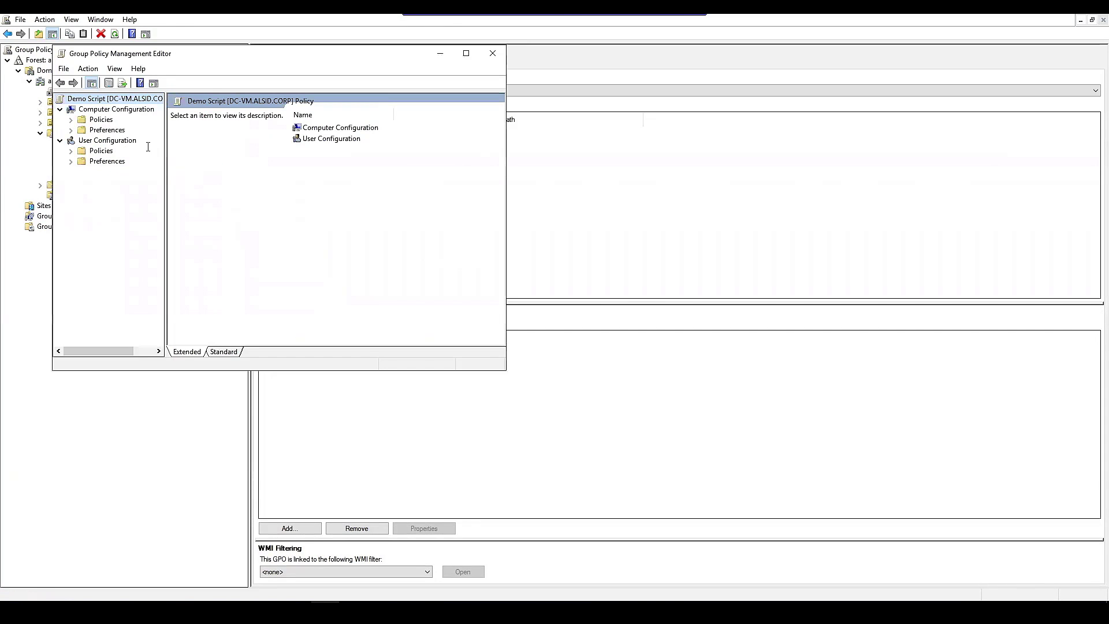
Step: Open the computer Shutdown script properties under Windows Settings > Scripts and begin adding a script
double_click(95, 120)
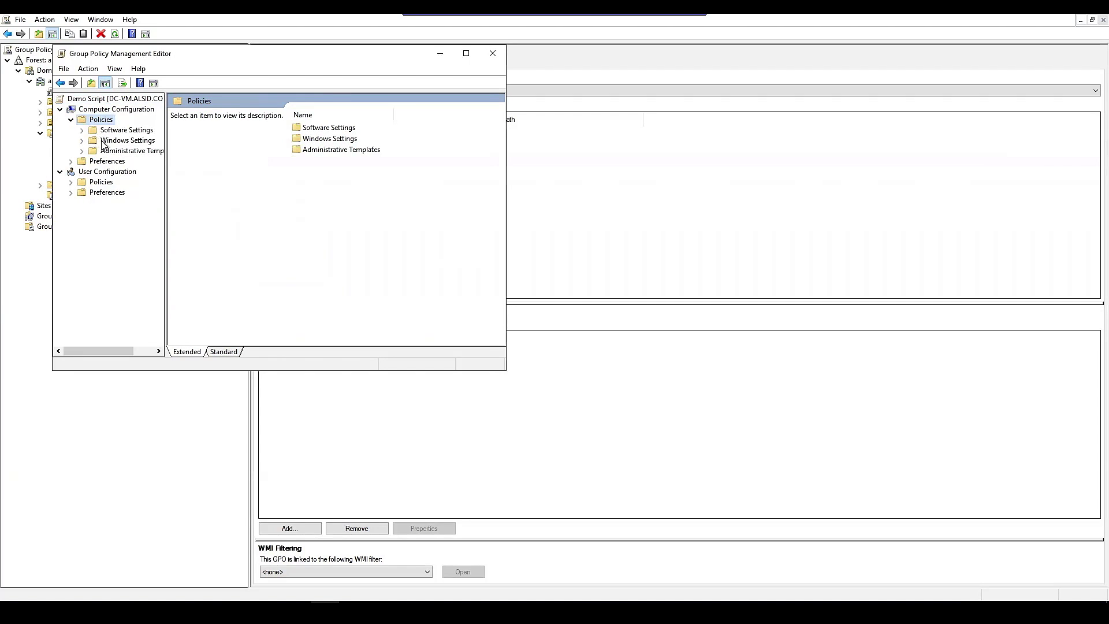
click(106, 143)
double_click(106, 144)
click(125, 161)
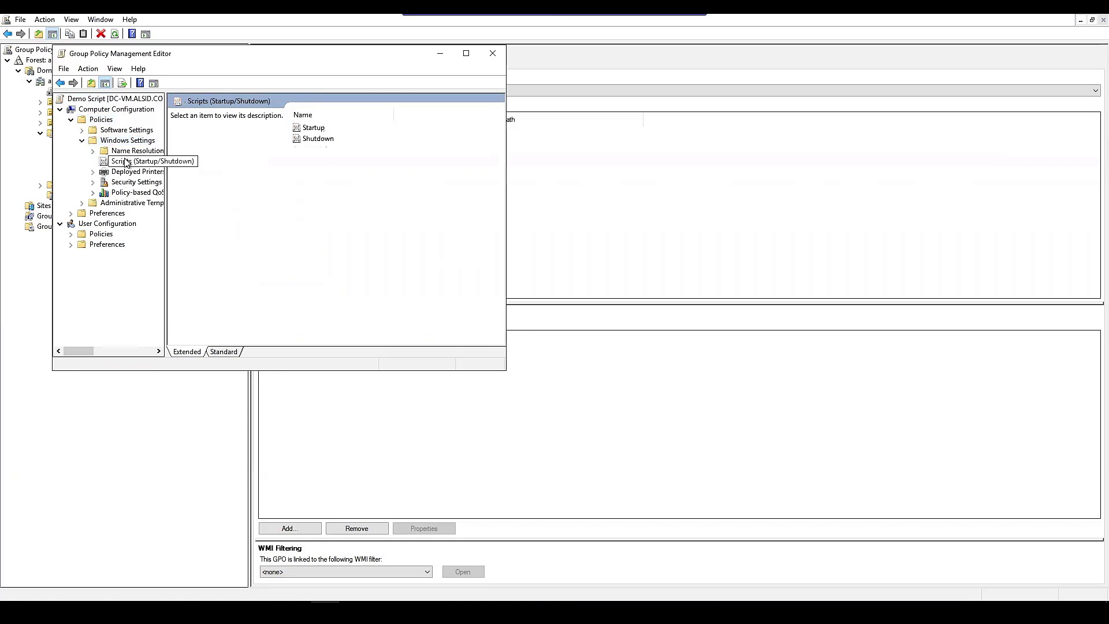
double_click(317, 139)
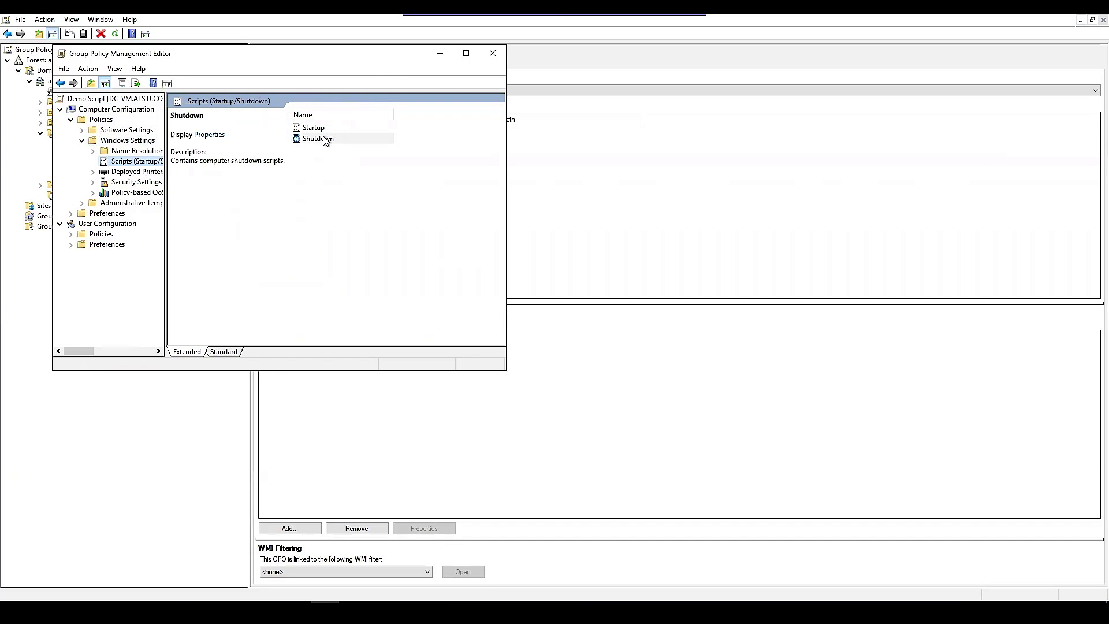
click(360, 213)
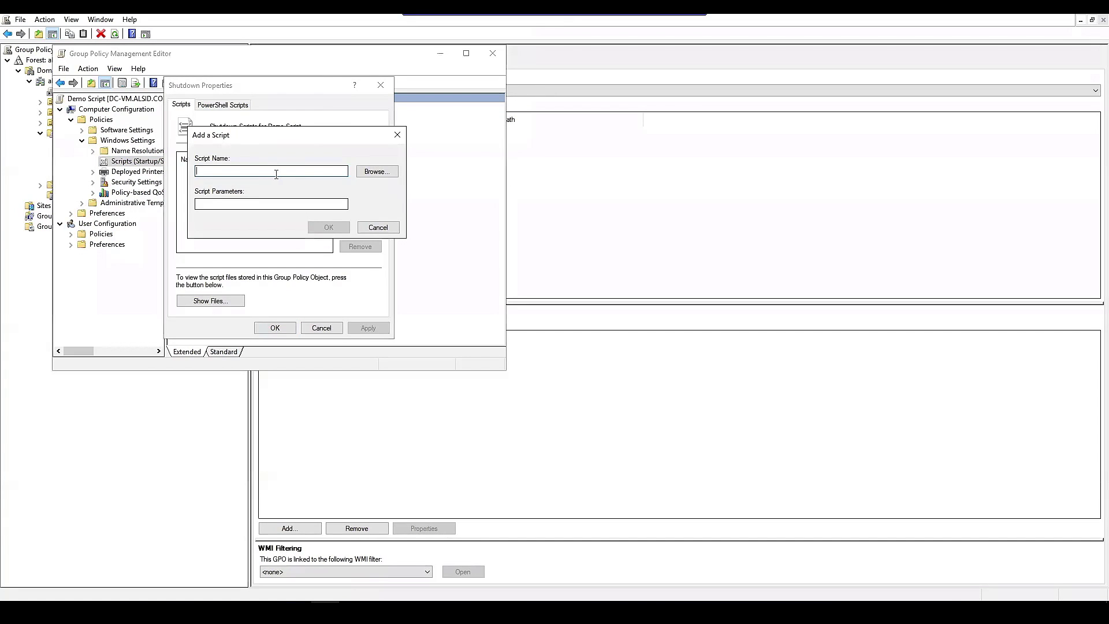
text(rans)
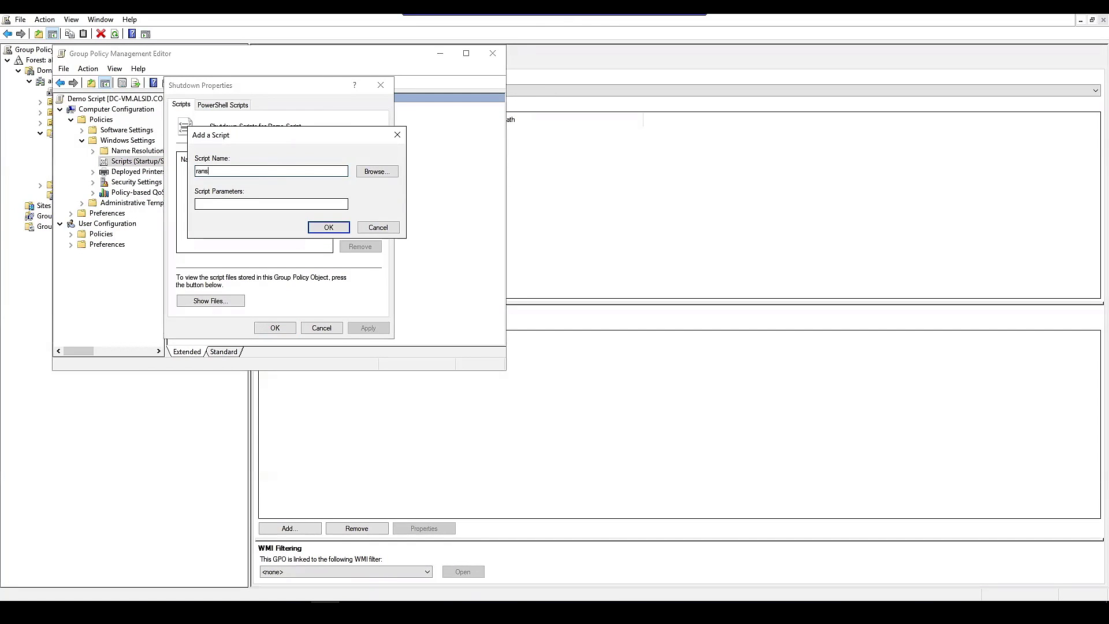
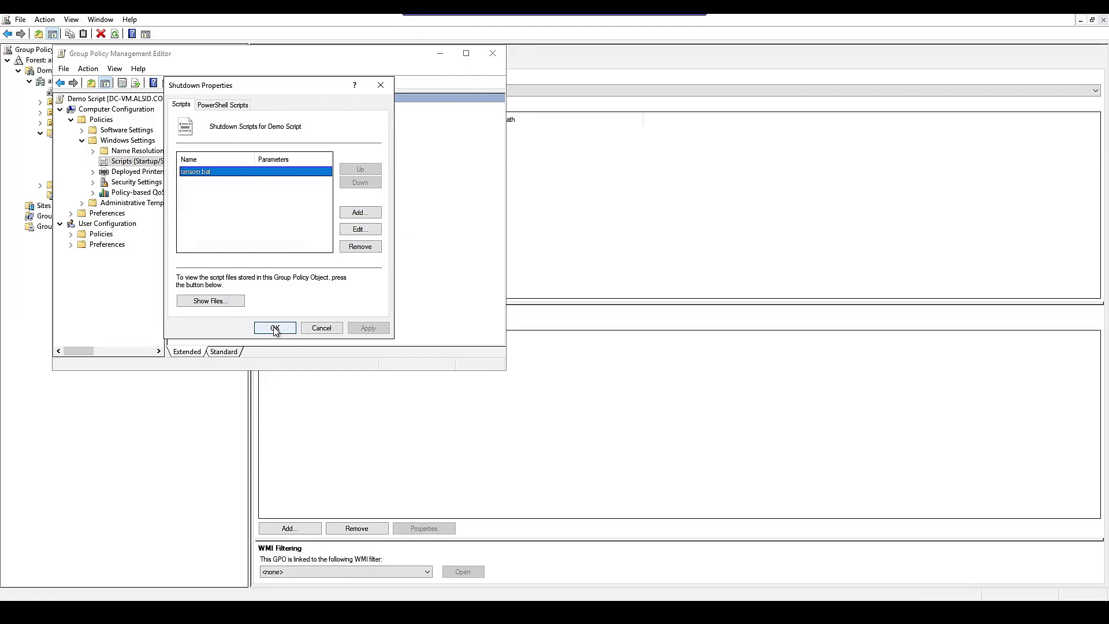
Step: Confirm ransom.bat as the Demo Script shutdown script and close the Group Policy Management Editor
click(275, 328)
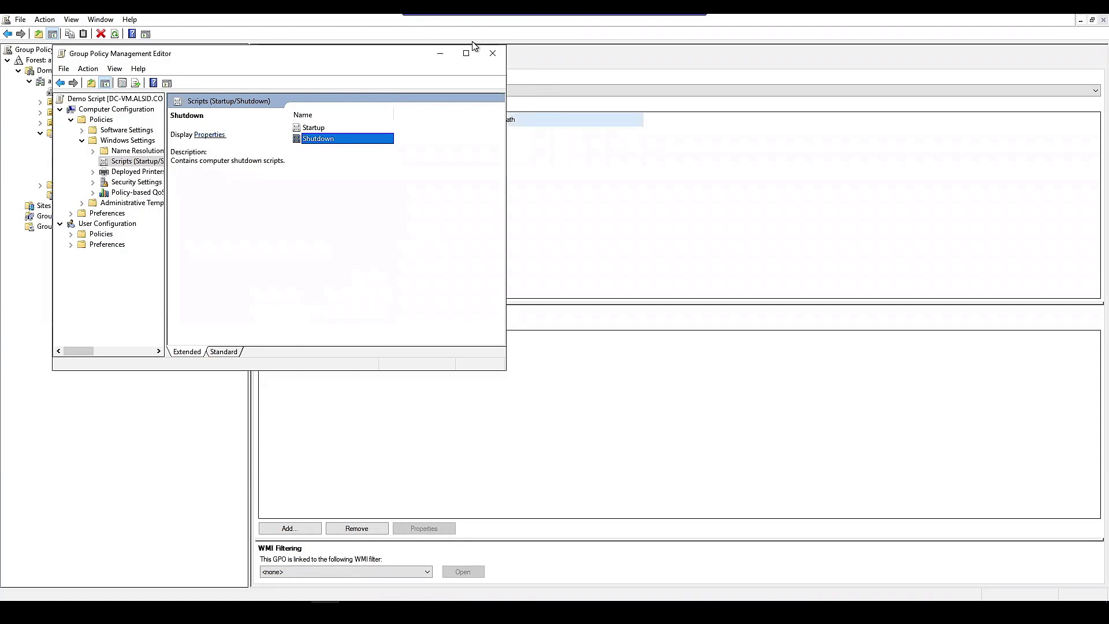
click(494, 55)
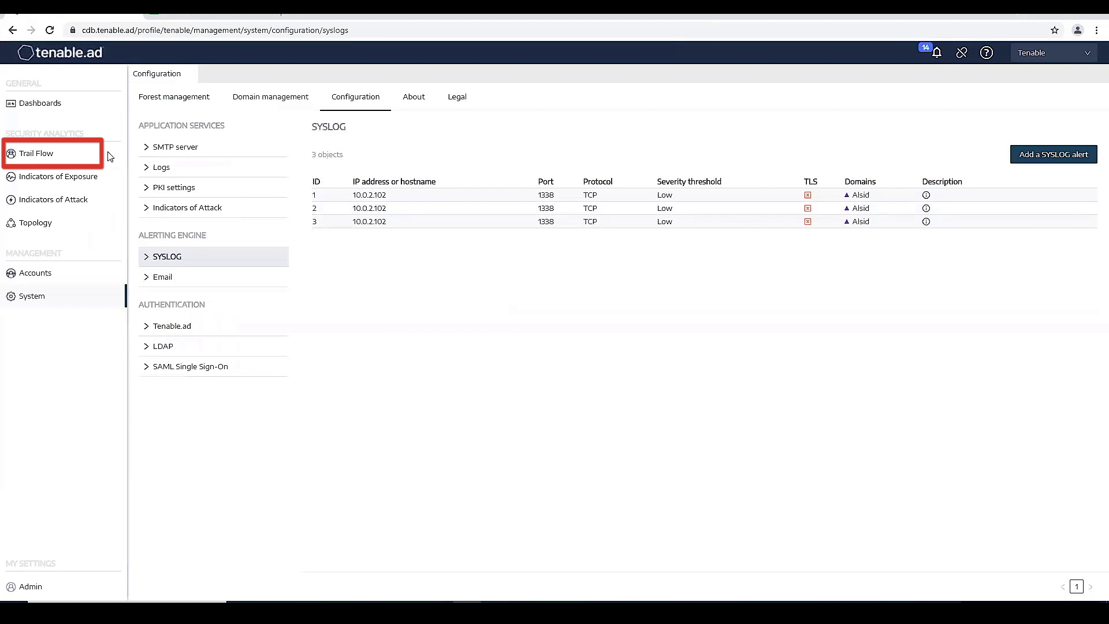
Step: Open Trail Flow and review the New object scripts.ini event's details, then close them
click(53, 154)
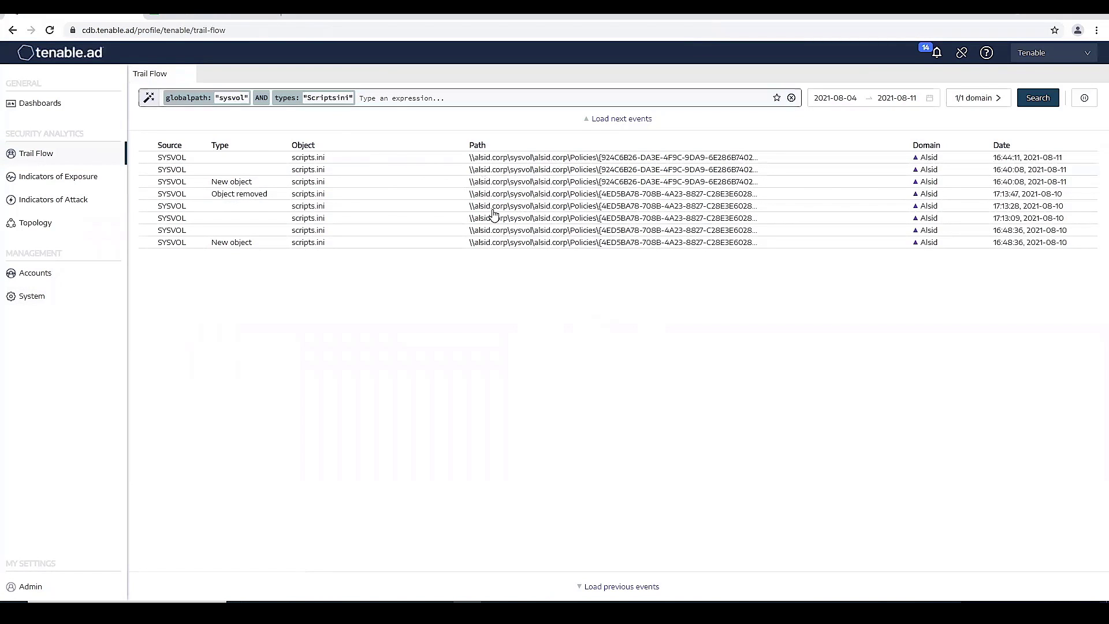
click(248, 181)
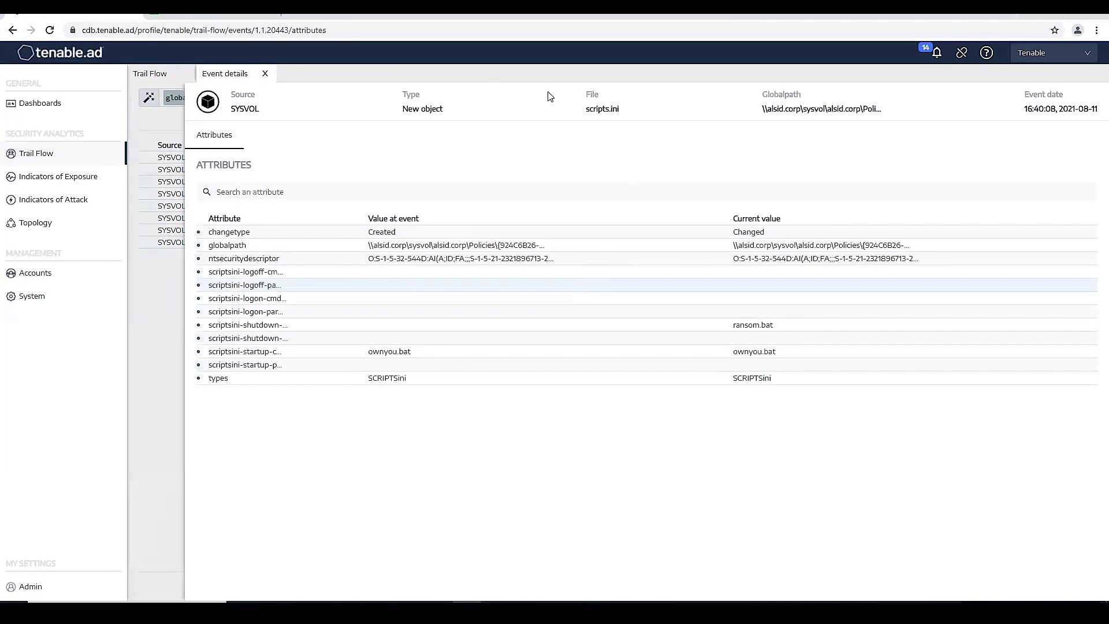
click(264, 74)
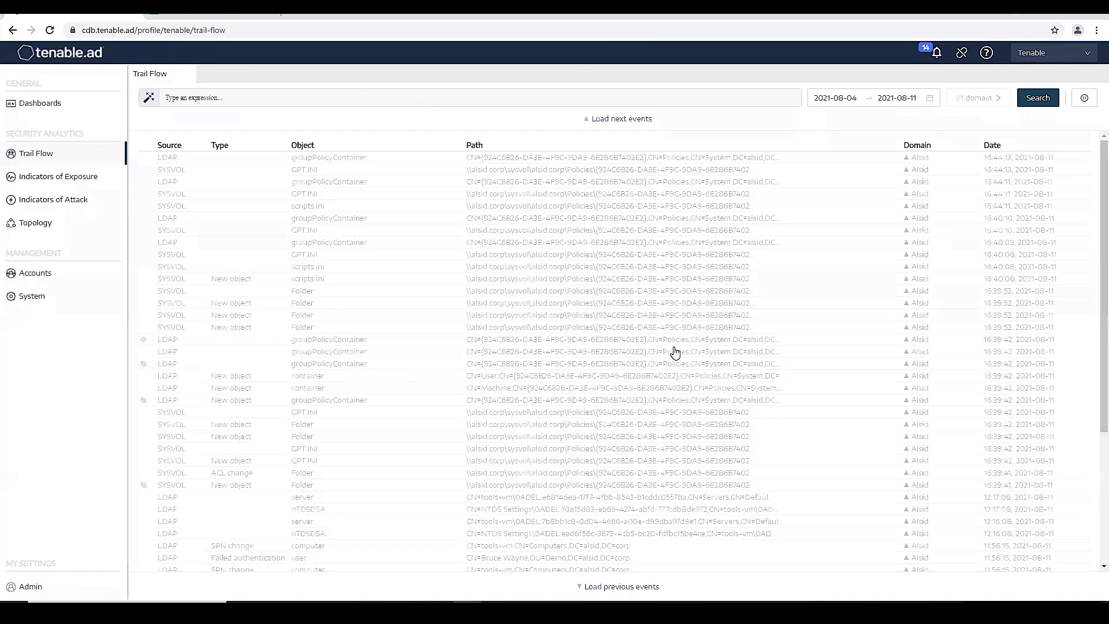
Step: Rerun the globalpath sysvol AND types Scriptsini query and inspect the 16:44:11 event
click(317, 98)
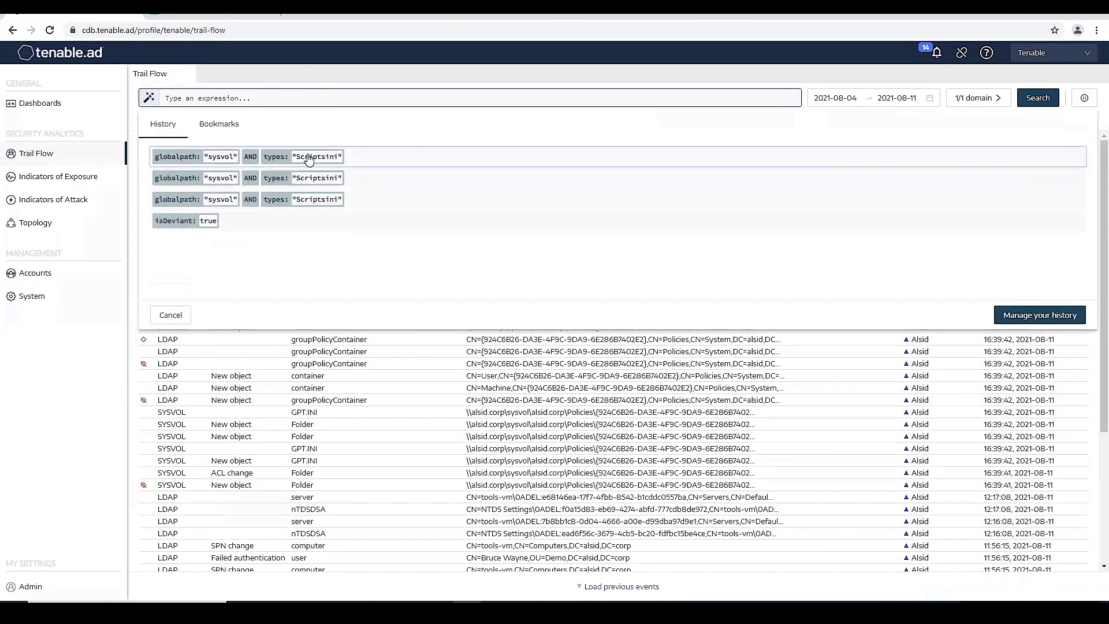
click(315, 159)
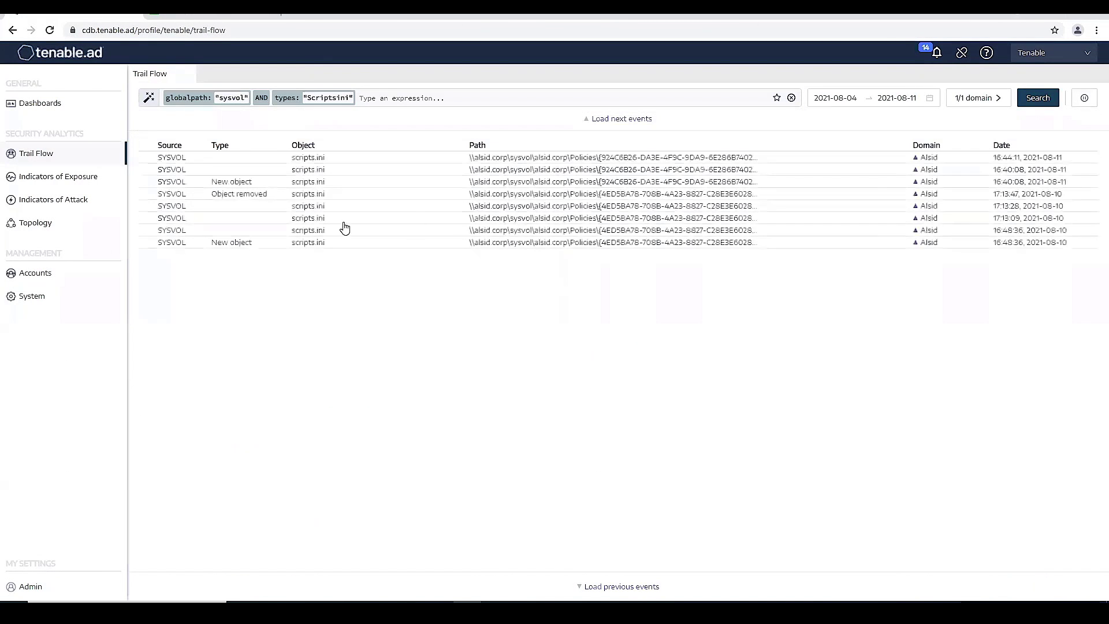
click(585, 158)
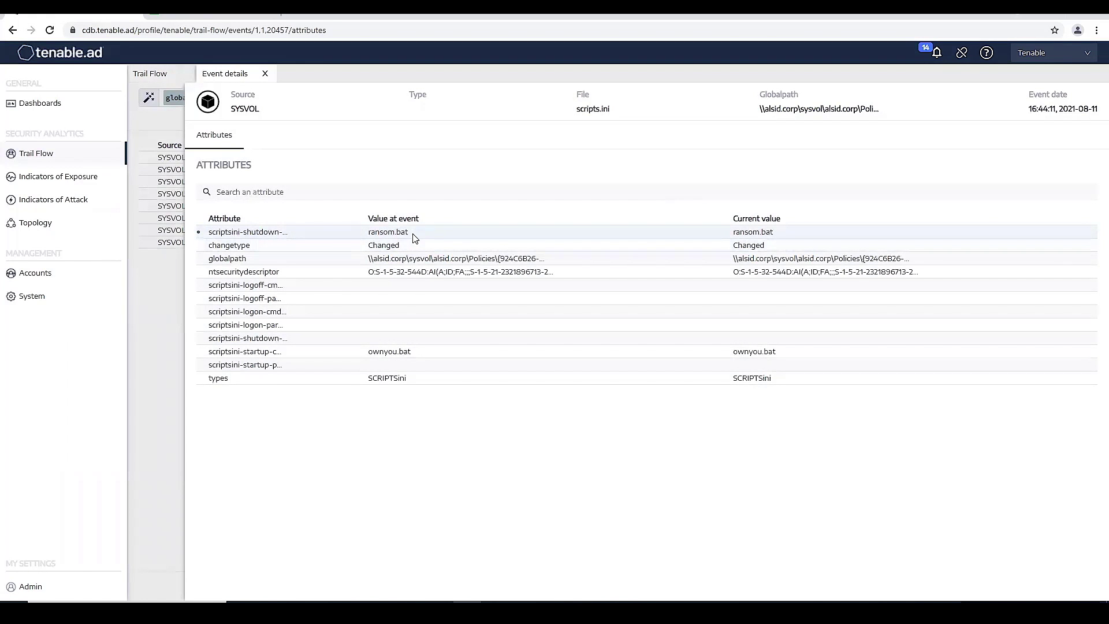
click(266, 79)
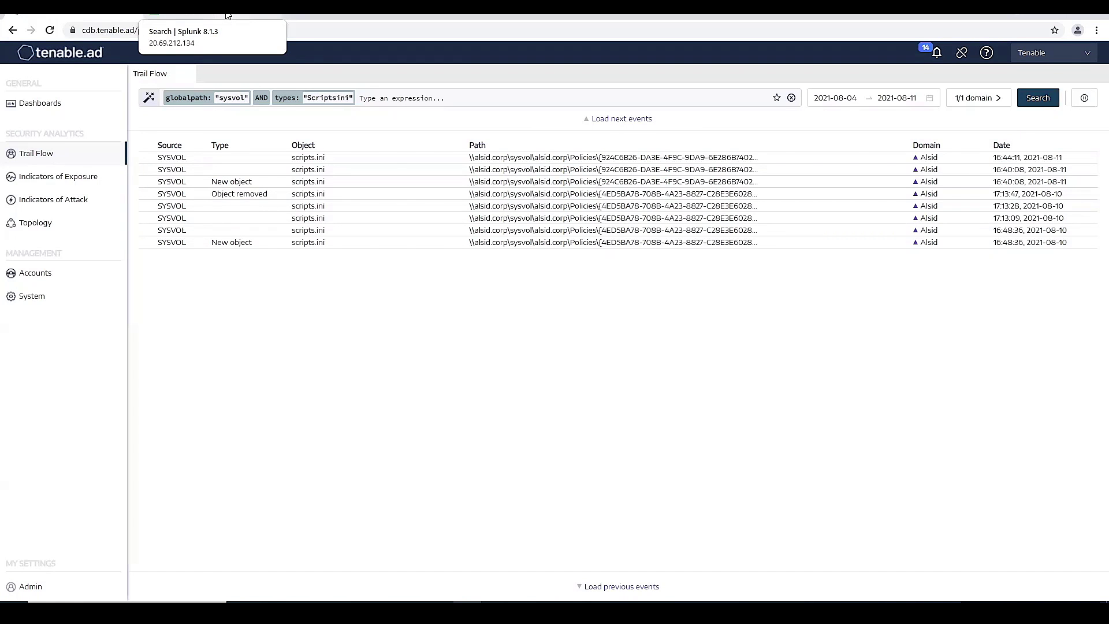
Step: Rerun the Splunk search source="tcp:1338" sourcetype="alsid:syslog" over the last 24 hours
click(227, 15)
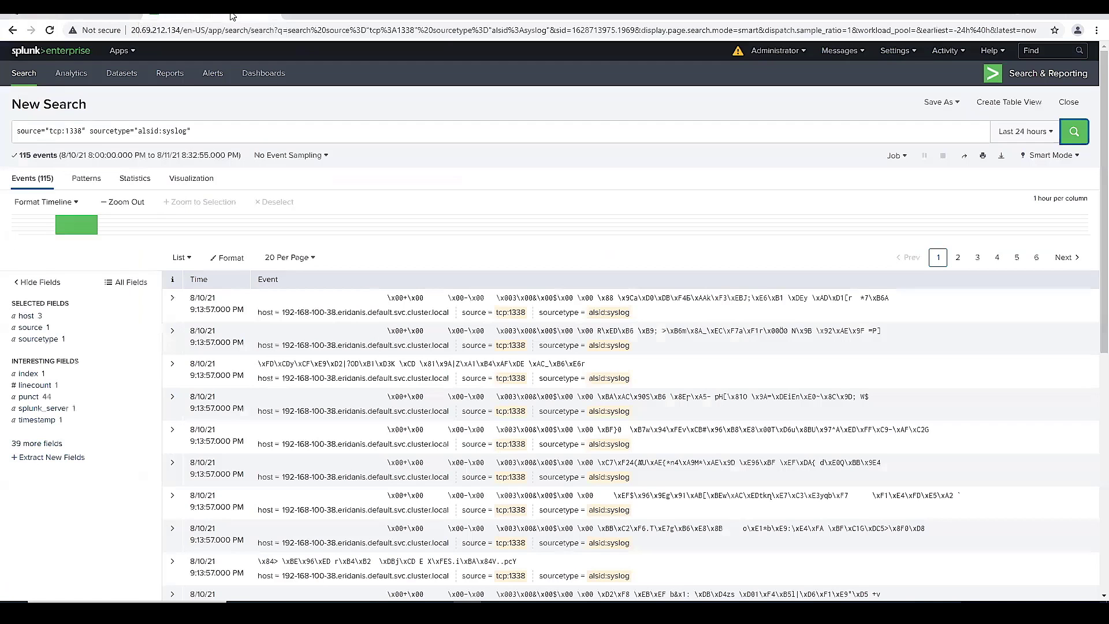
click(1075, 133)
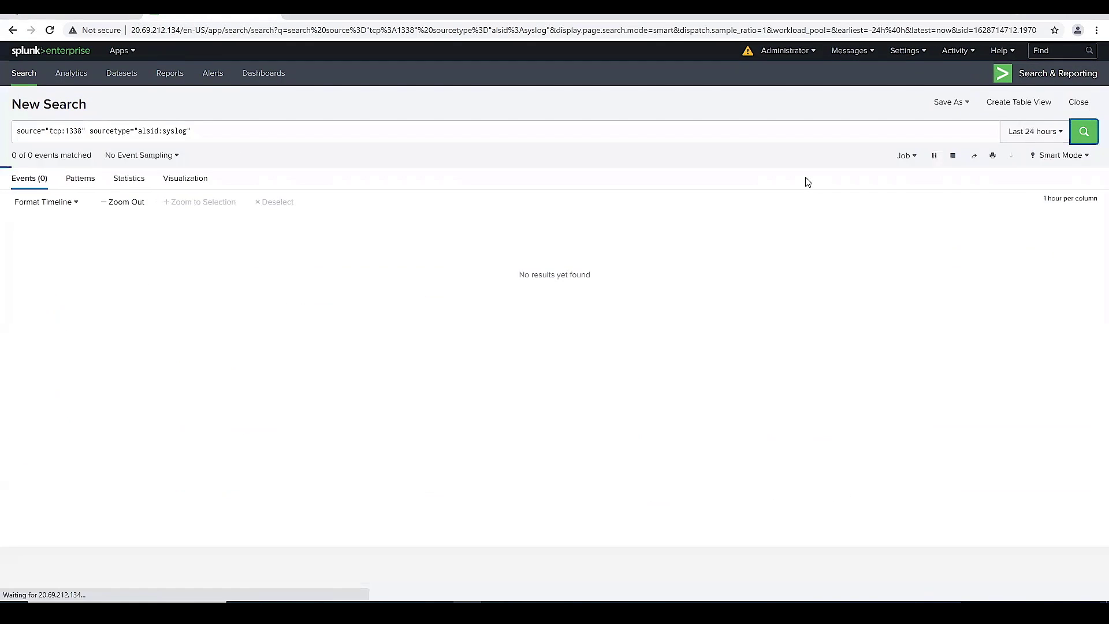